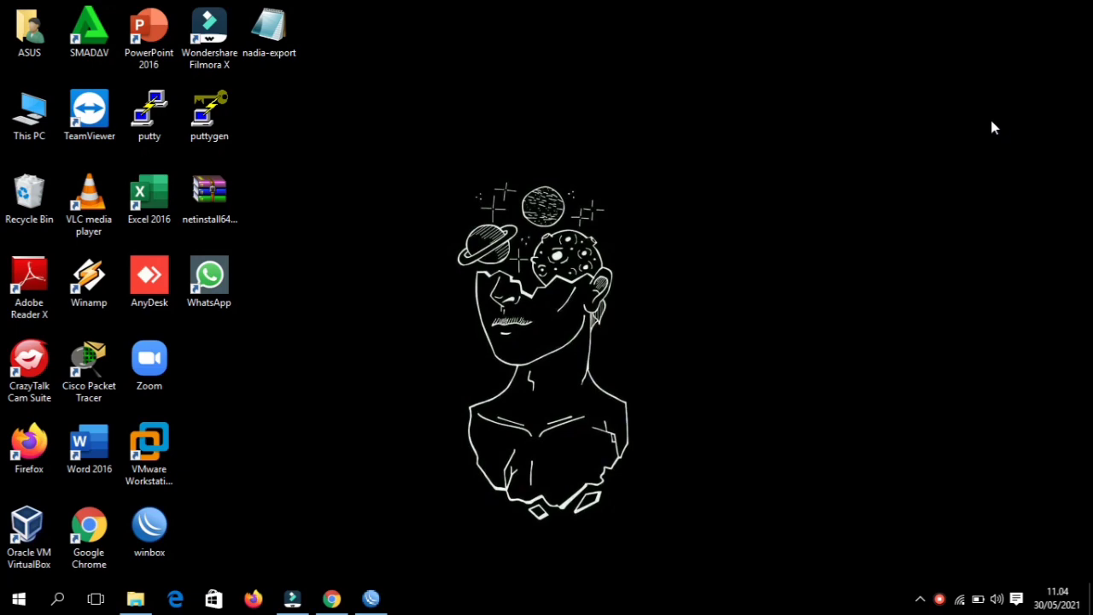
- Bring the WinBox window with its RouterOS terminal back to the front
left_click(371, 598)
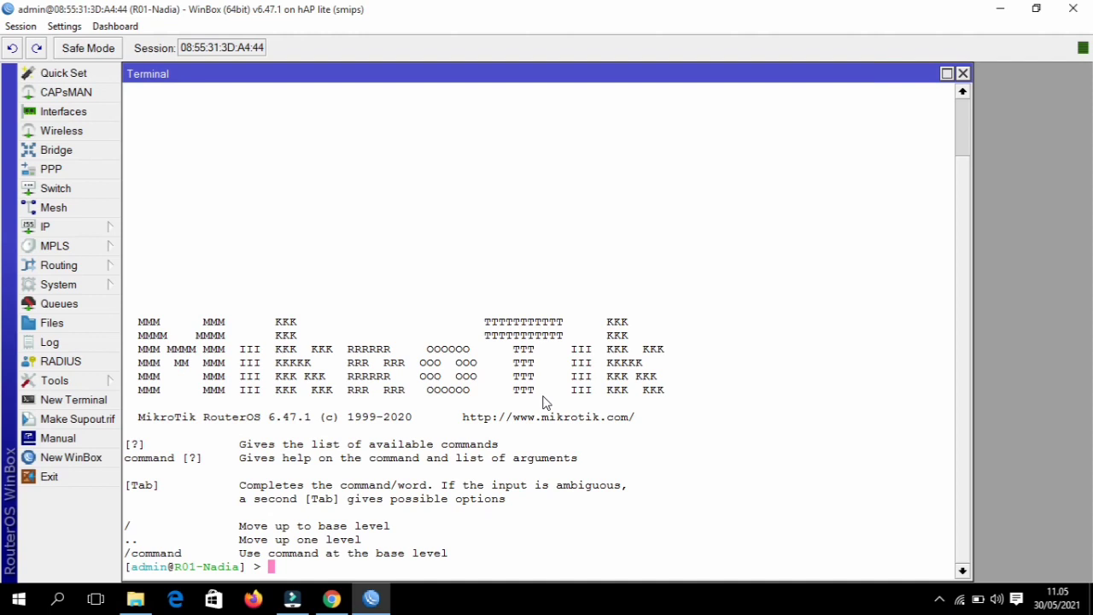
- List the interfaces, enable wlan1, and reprint the list to confirm it is enabled
type("interface print")
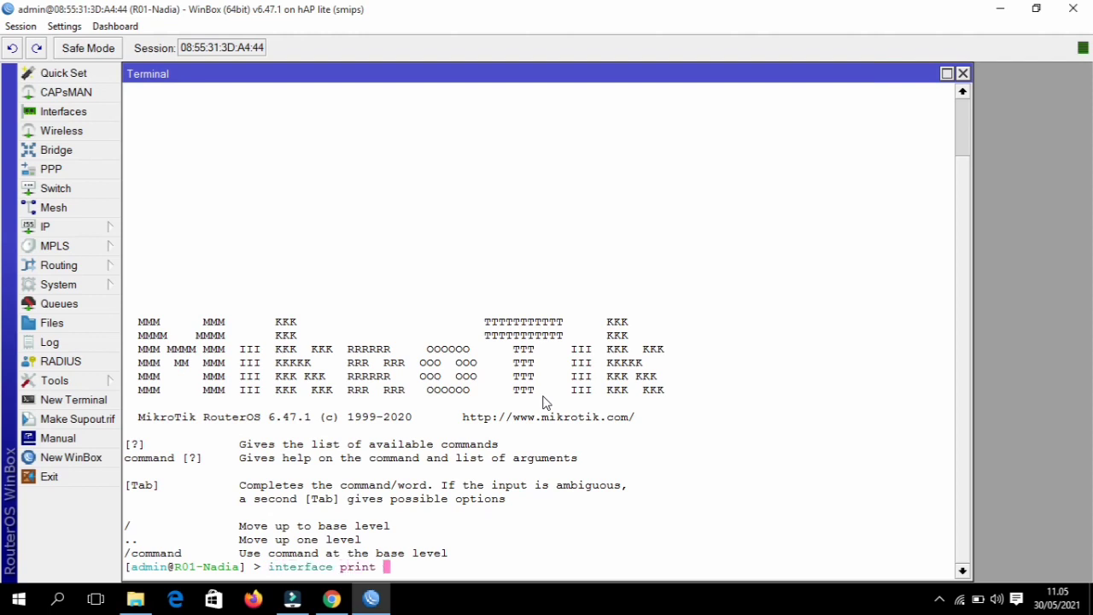
key("Return")
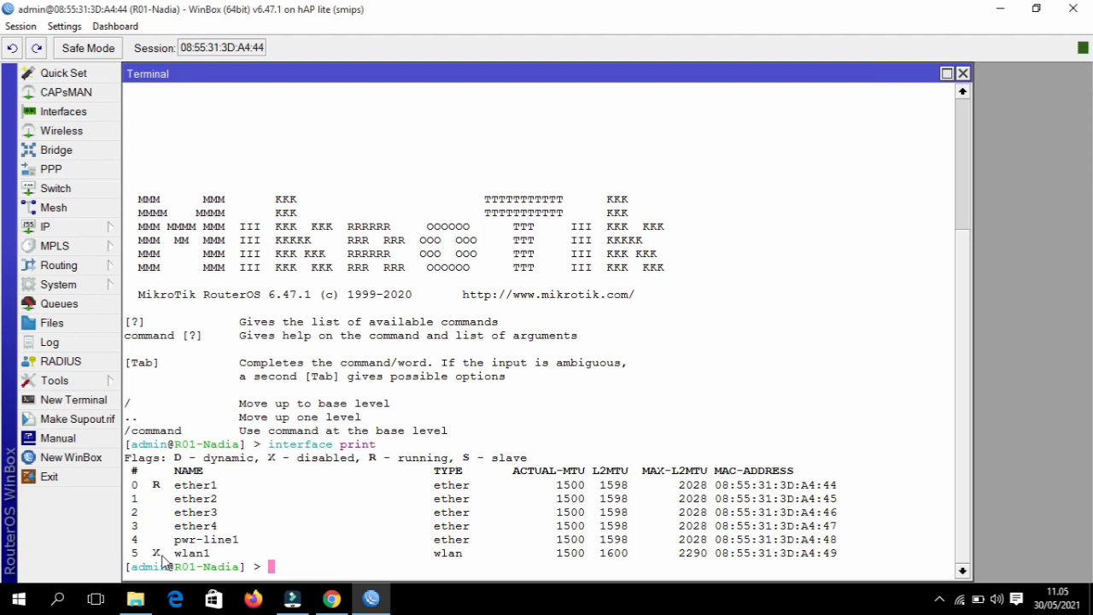
type("int")
key("Tab")
type("en")
key("Tab")
type("wl")
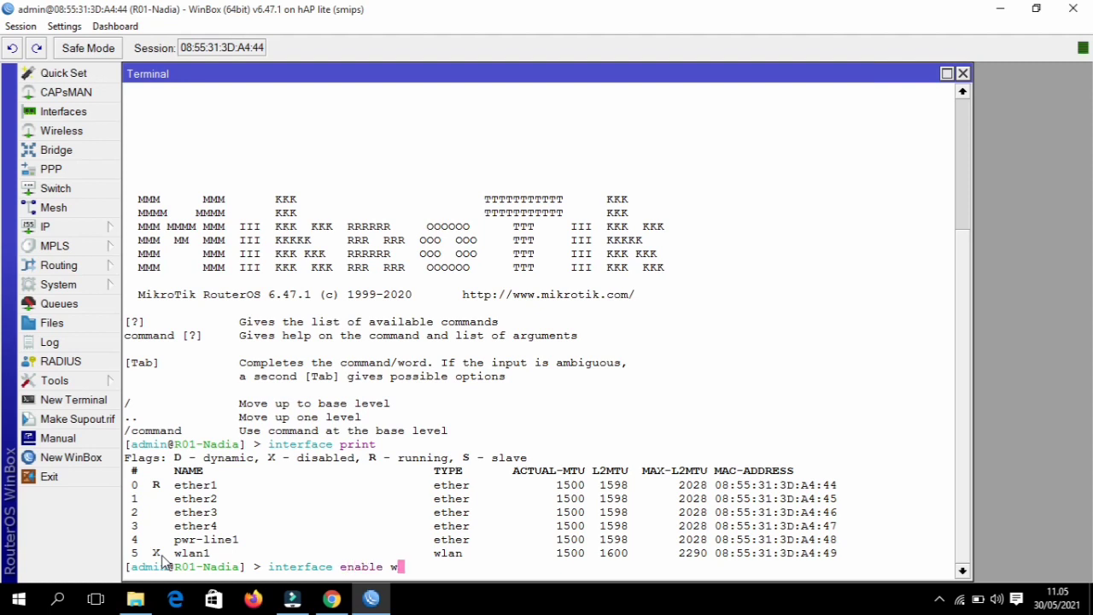
key("Tab")
key("Return")
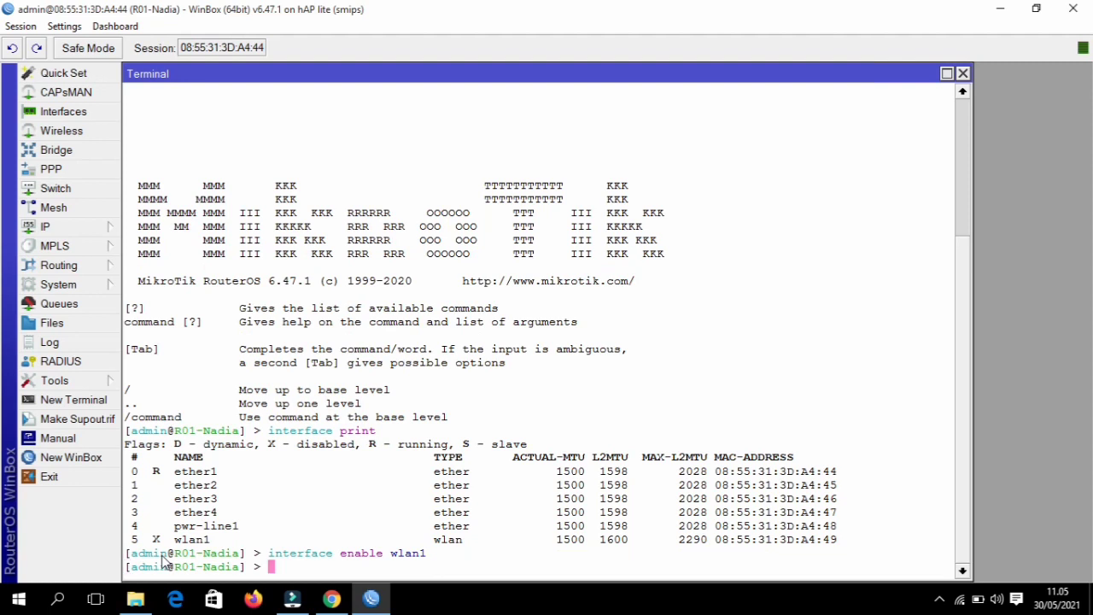
key("Up")
key("Up")
key("Return")
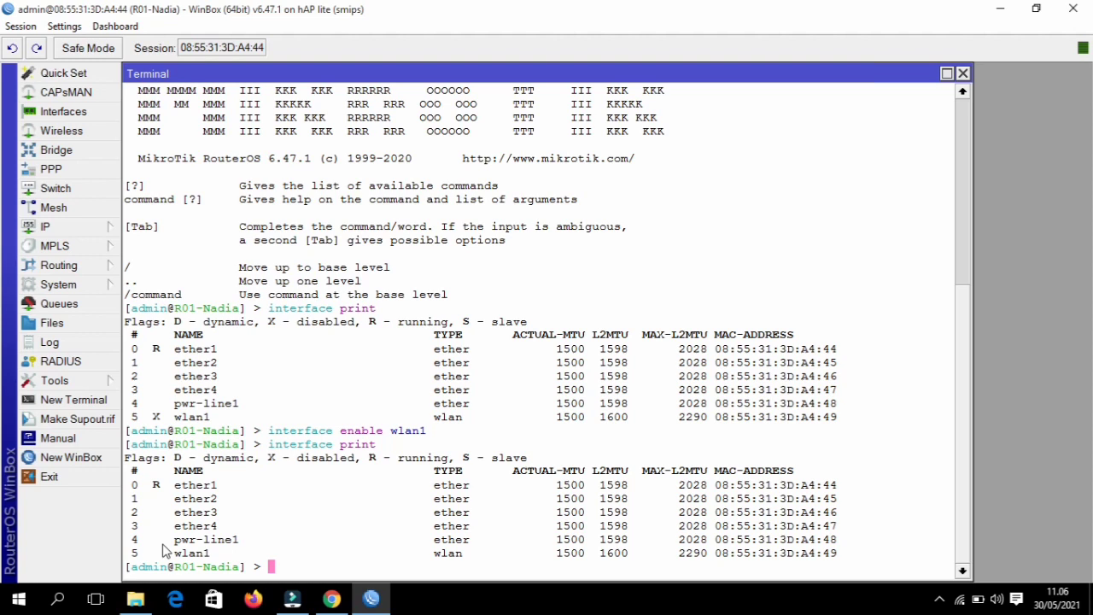
- Begin adding a wireless security profile named profile1 in dynamic-keys mode
type("in")
key("Tab")
type("wire")
key("Tab")
type("s")
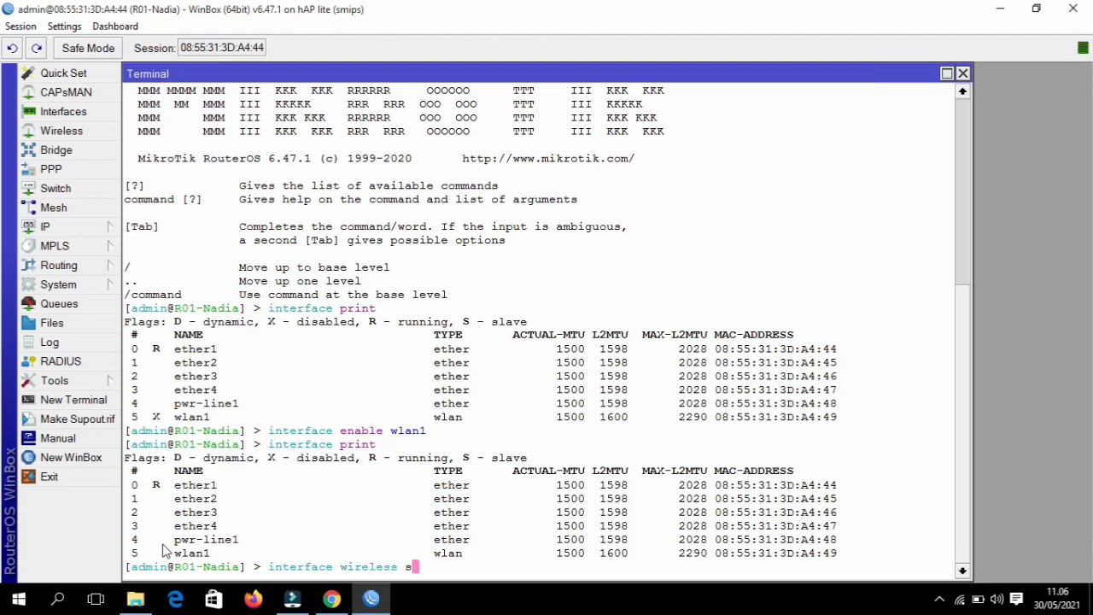
type("ecu")
key("Tab")
type("add na")
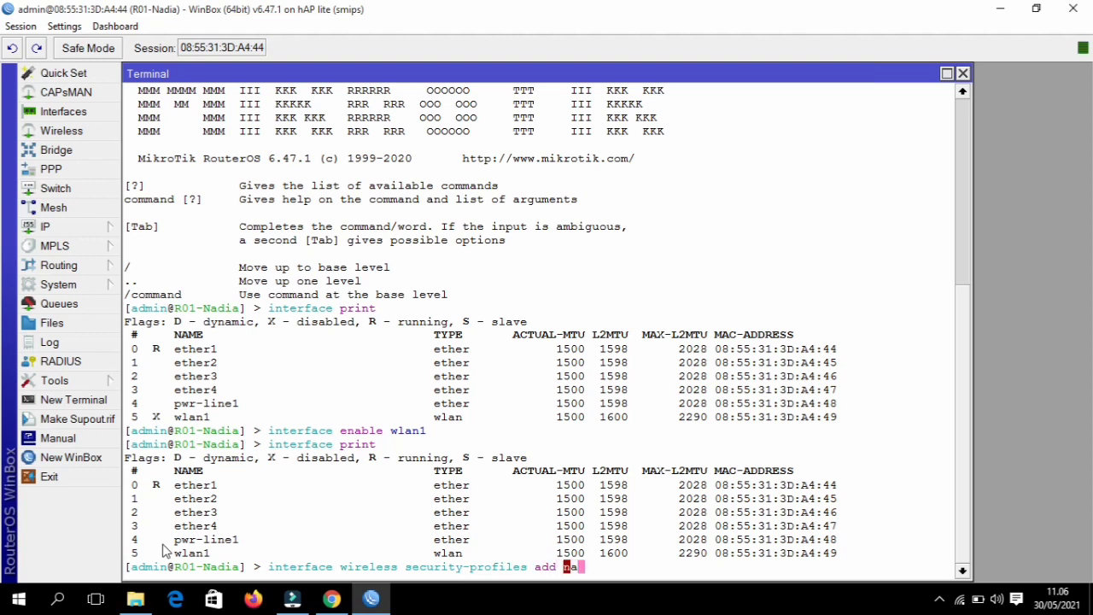
key("Tab")
type("pr")
key("BackSpace")
type("ofile1 ")
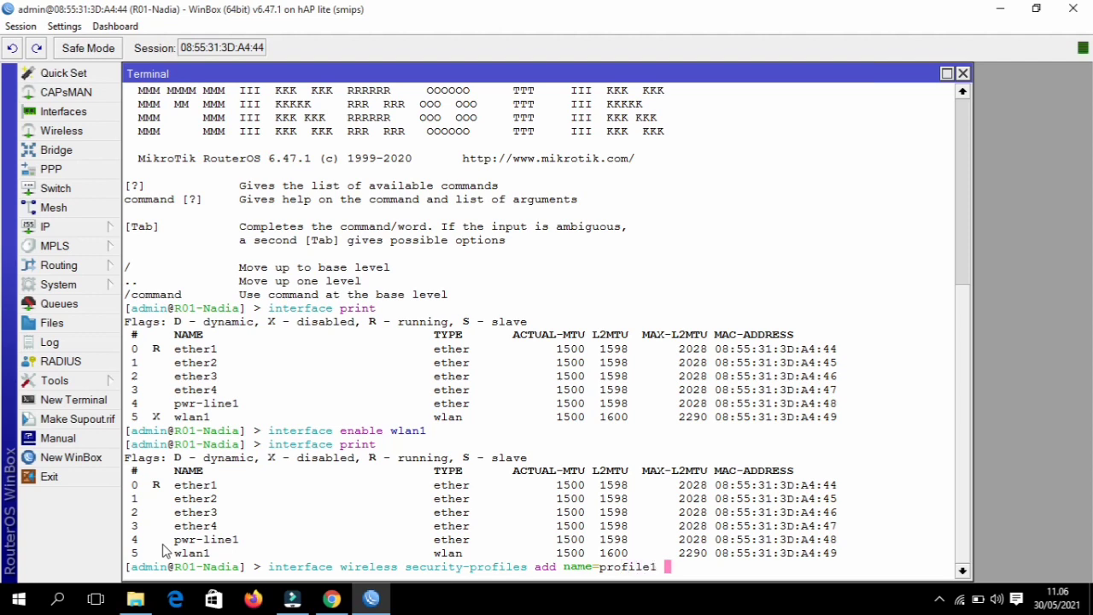
type("rad")
key("Tab")
key("BackSpace")
key("BackSpace")
key("BackSpace")
key("BackSpace")
key("BackSpace")
key("BackSpace")
key("BackSpace")
key("BackSpace")
key("BackSpace")
type("1 mode=dy")
key("Tab")
type("a")
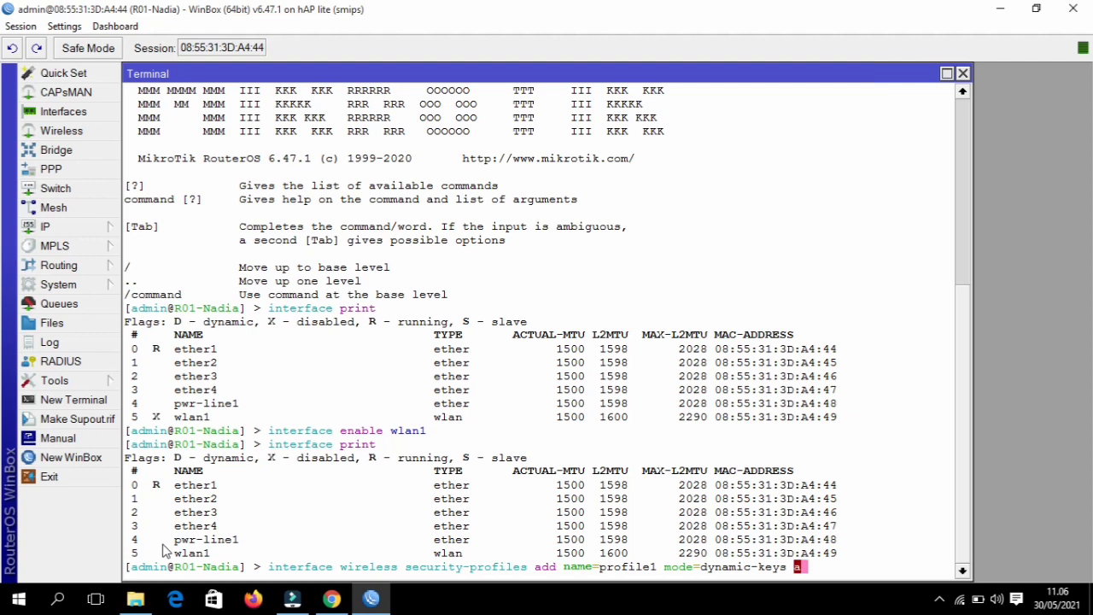
type("u")
key("Tab")
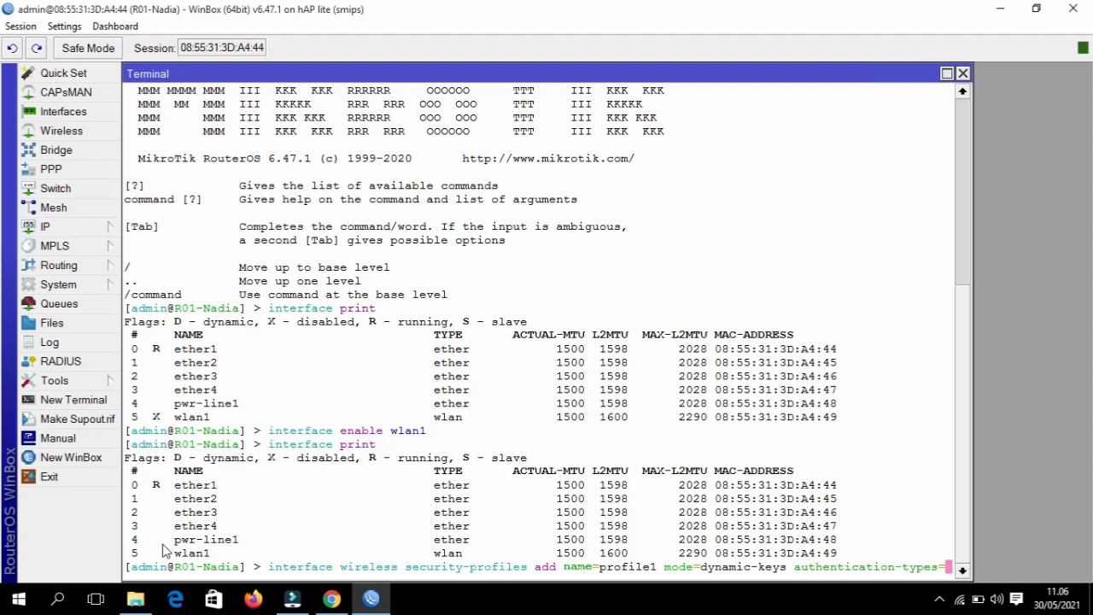
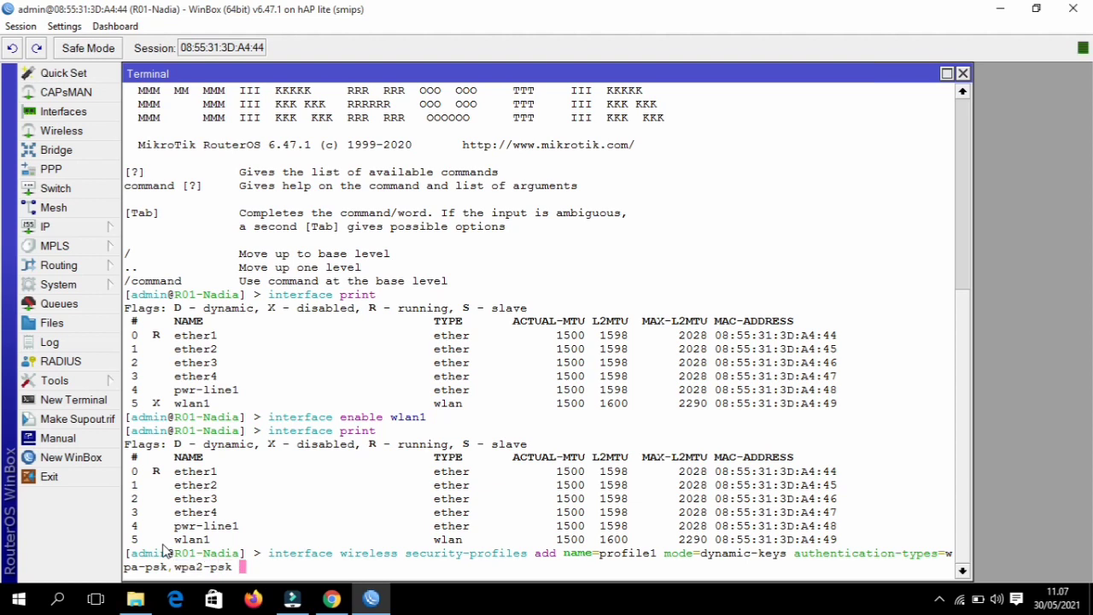
- Give profile1 WPA/WPA2-PSK, aes-ccm,tkip unicast and group ciphers, and both pre-shared keys
key("Tab")
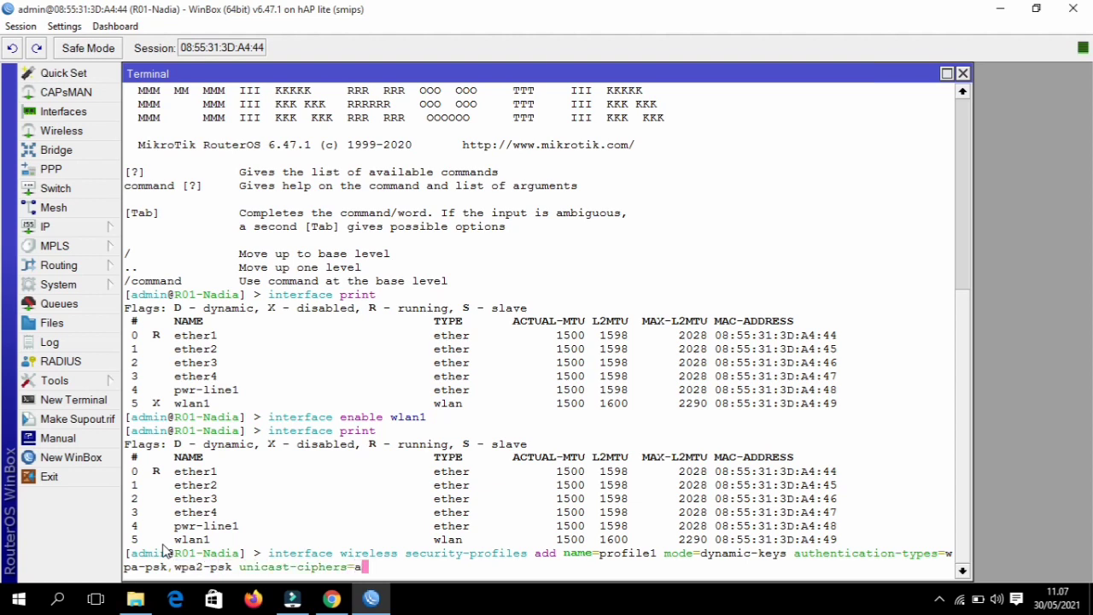
key("Tab")
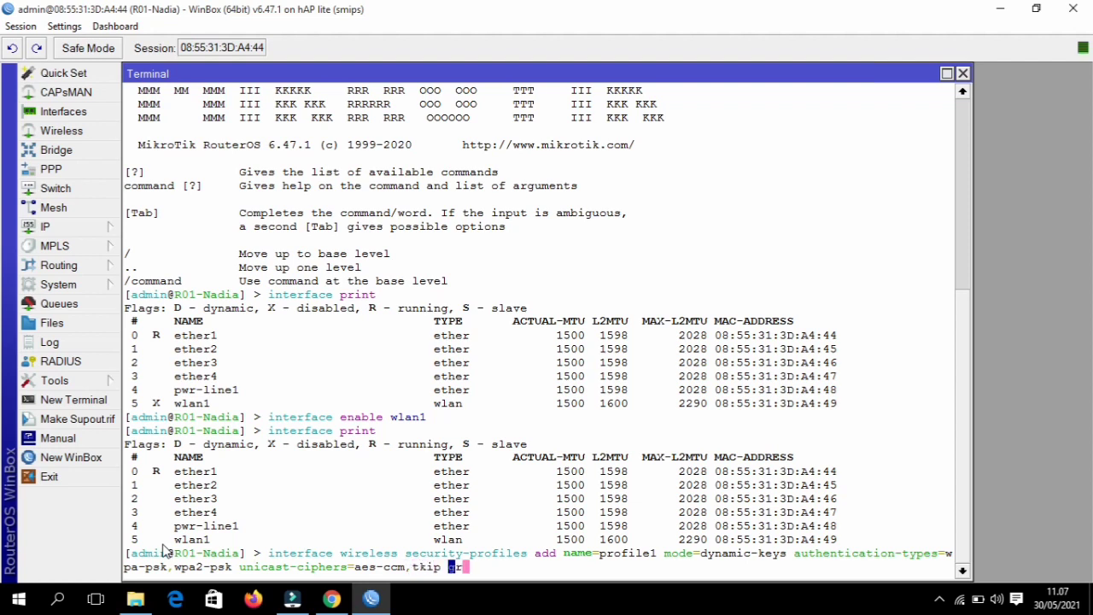
key("Tab")
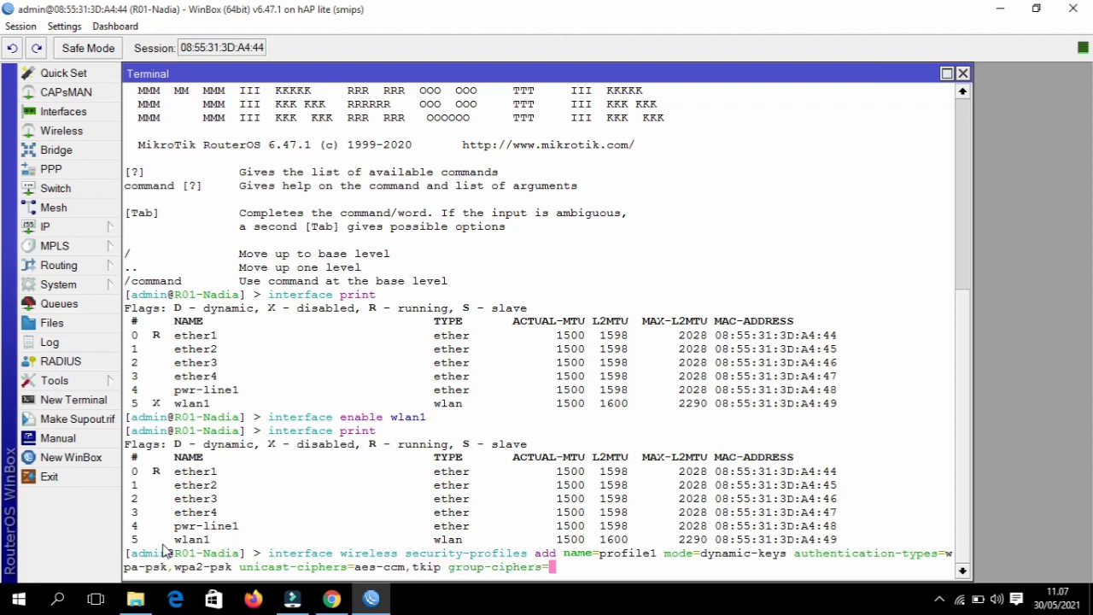
key("Tab")
key("BackSpace")
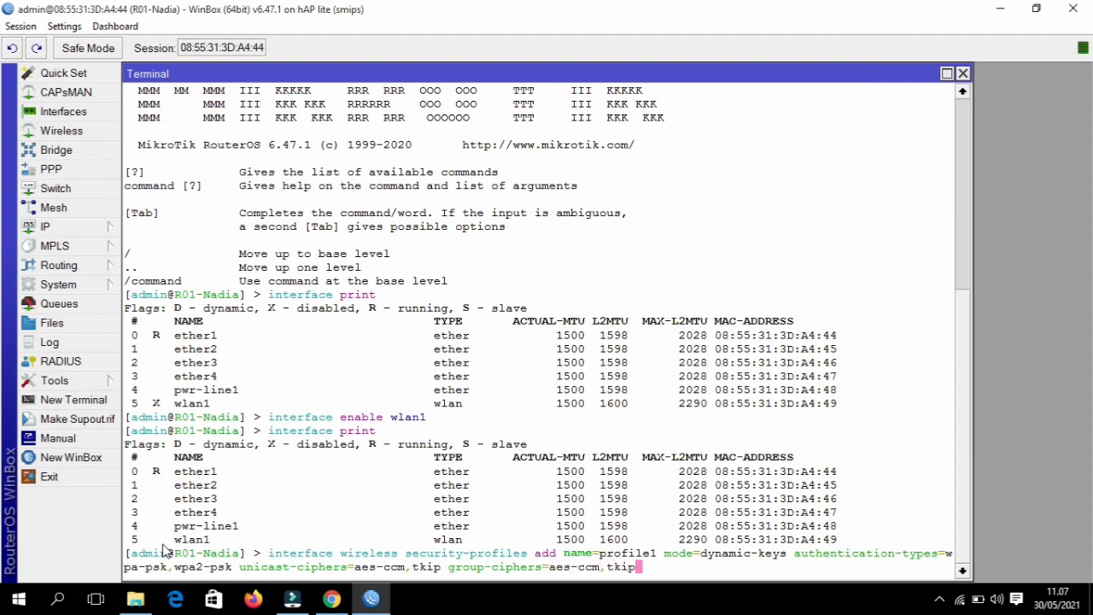
key("BackSpace")
key("Tab")
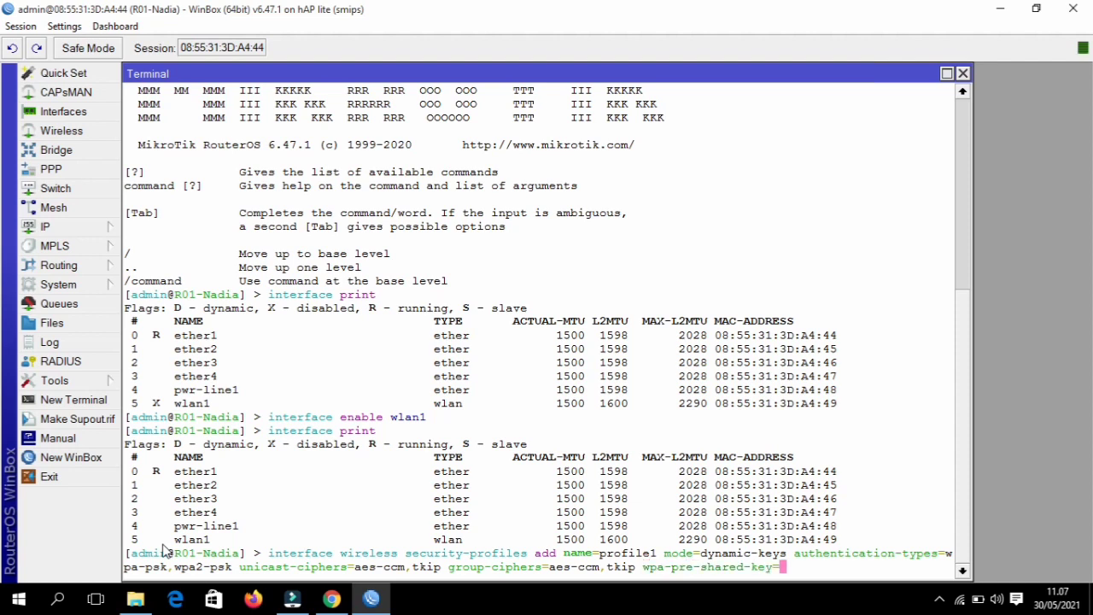
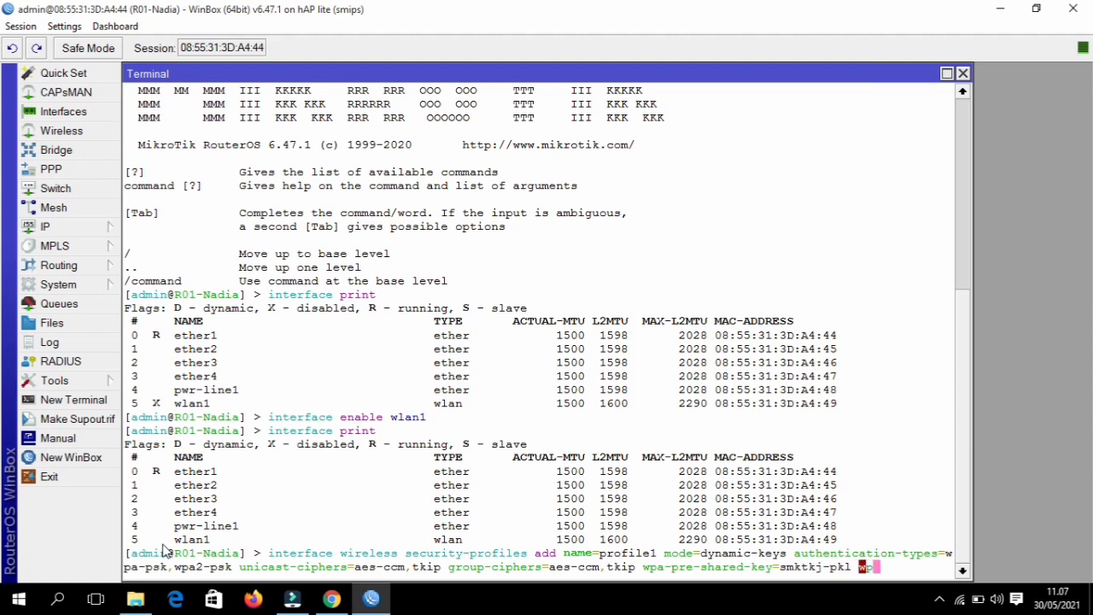
key("Tab")
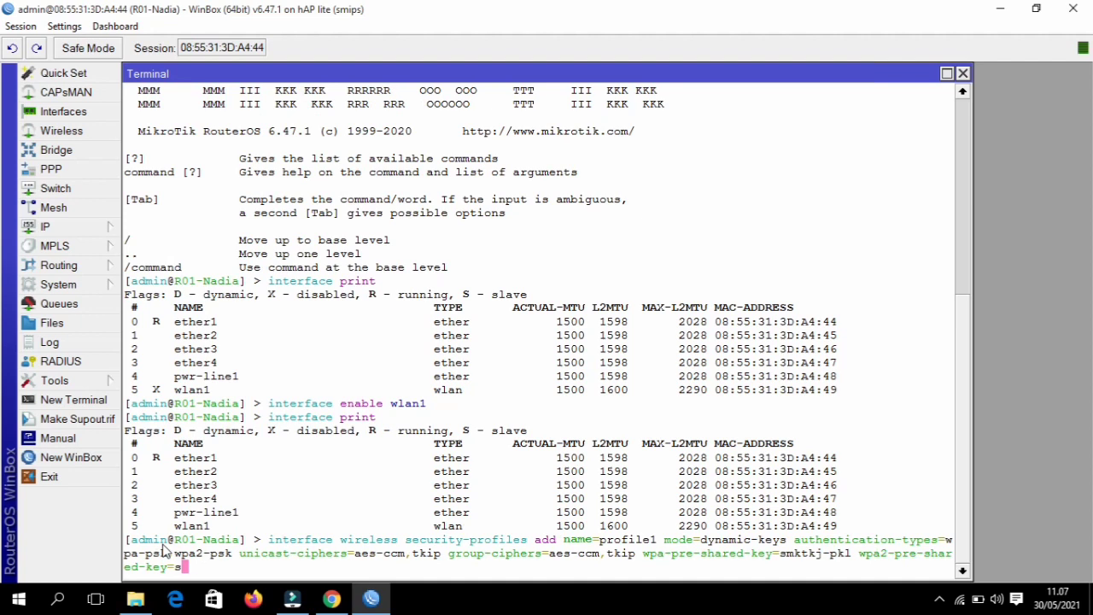
key("Return")
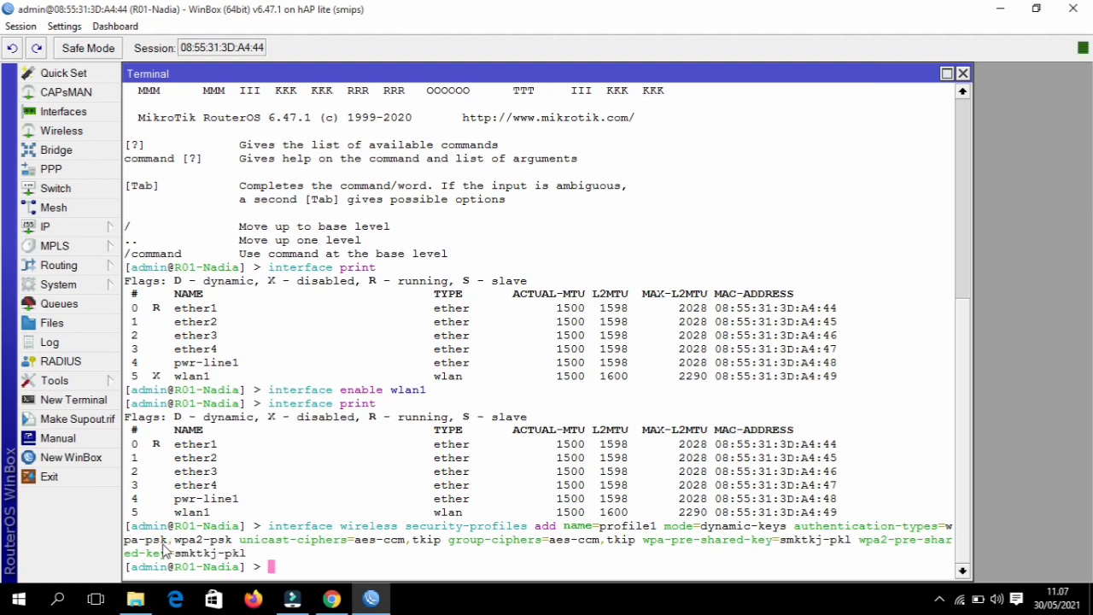
- Print the wireless security profiles to confirm profile1 appears beside default
type("int")
key("Tab")
type("wire")
key("Tab")
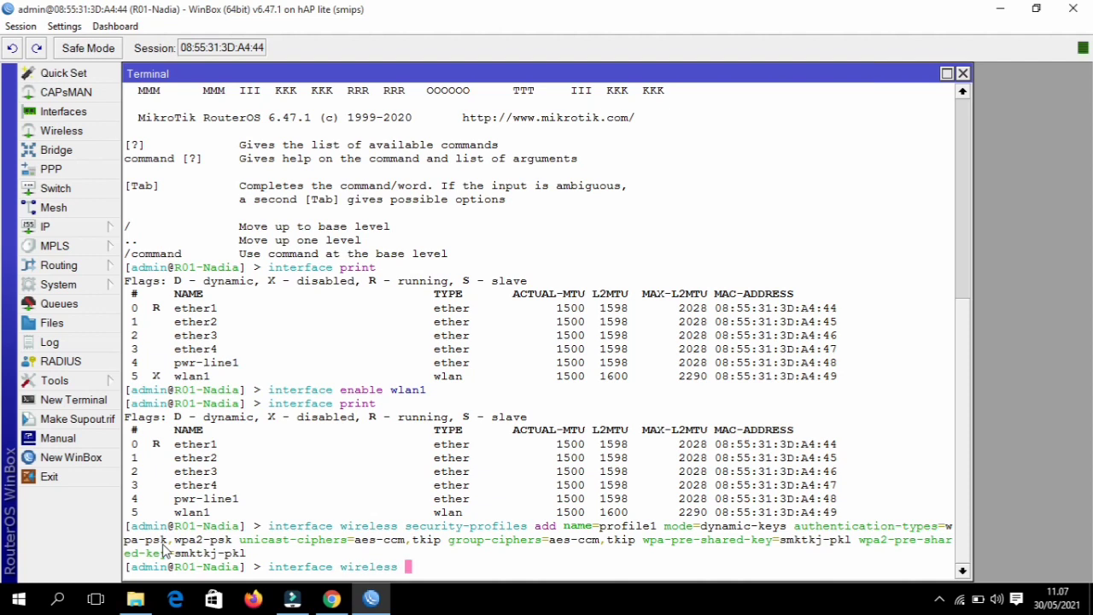
type("secu")
key("Tab")
type("pr")
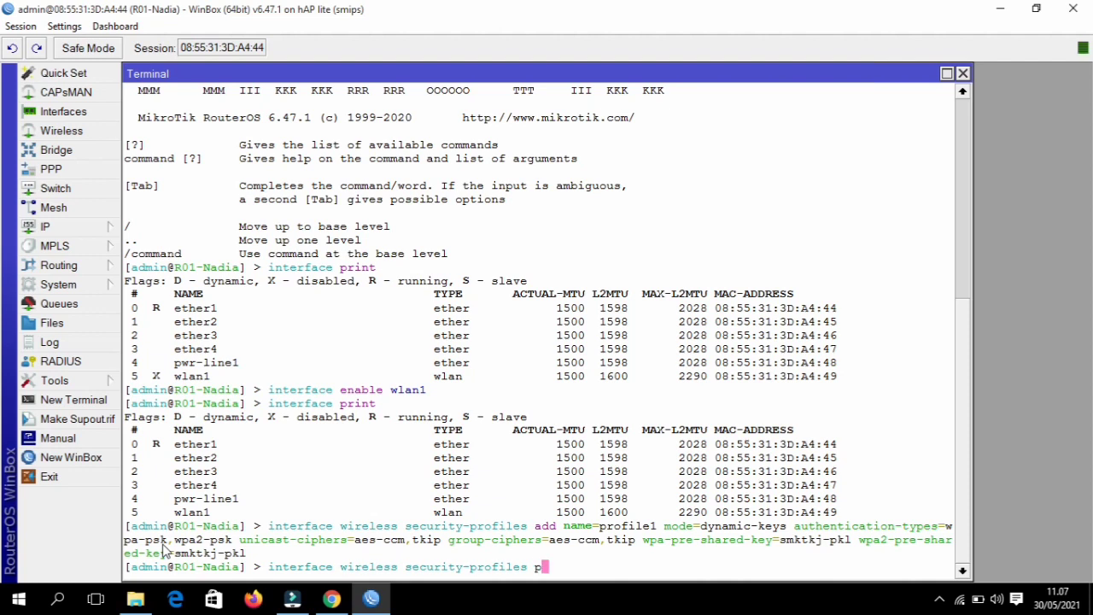
key("Tab")
key("Return")
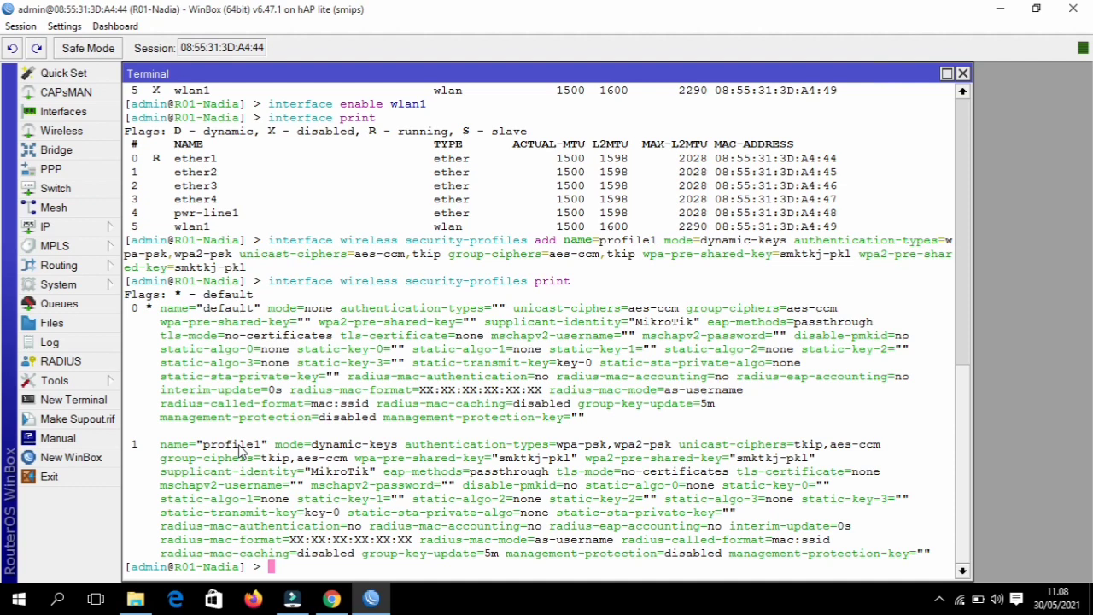
- Start the interface wireless set command for wlan1
type("int")
key("Tab")
type("wire")
key("Tab")
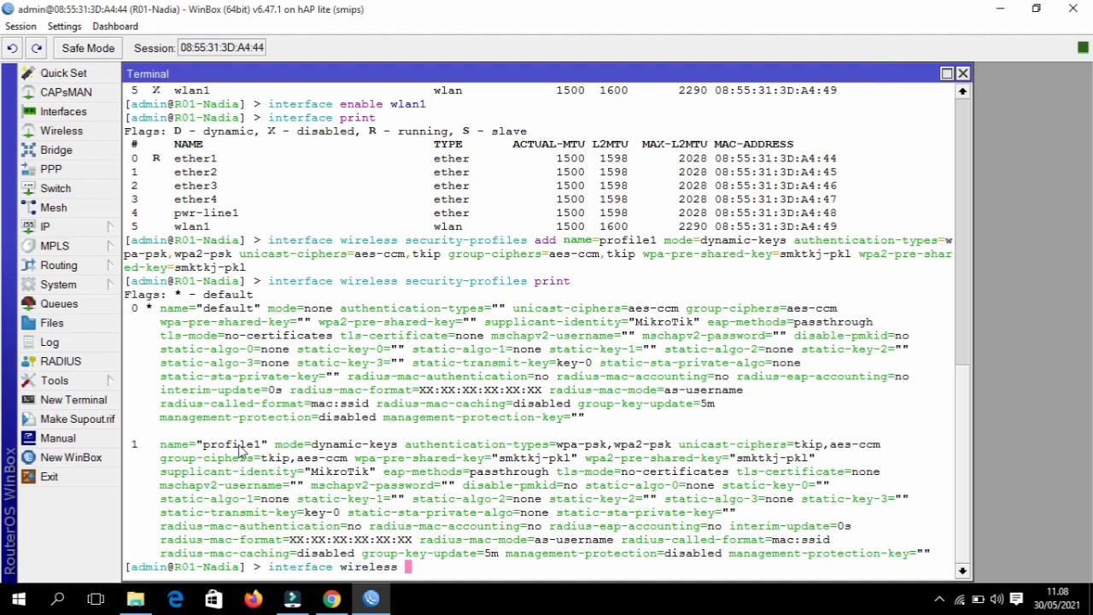
type("set wla")
- Set wlan1 to ap-bridge on 2ghz-b/g/n with SSID AP-SMK and security profile profile1
key("Tab")
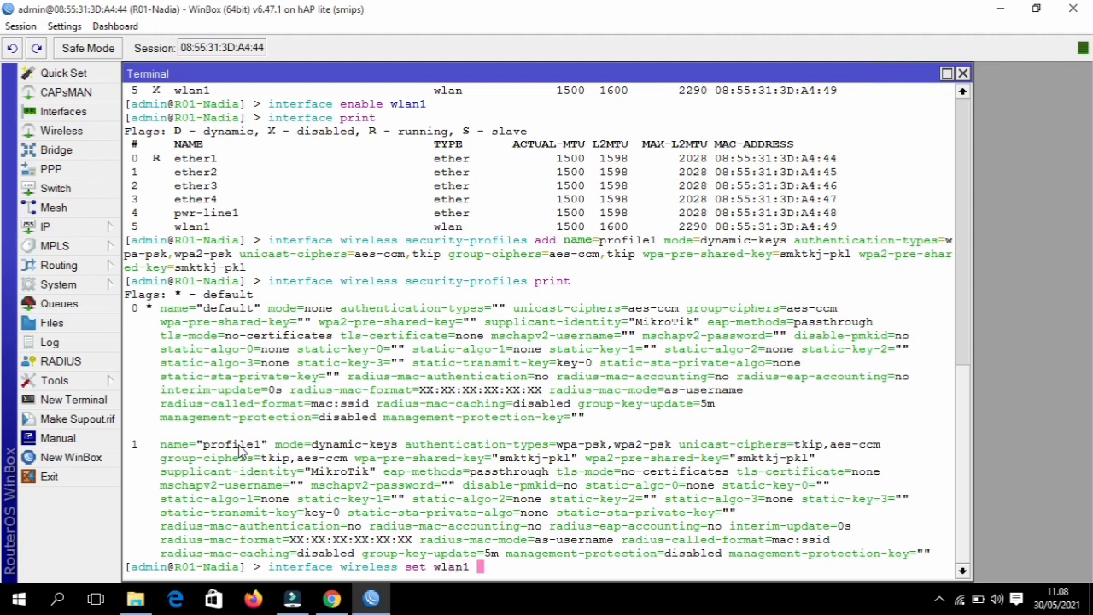
type("mode=ap-br")
key("Tab")
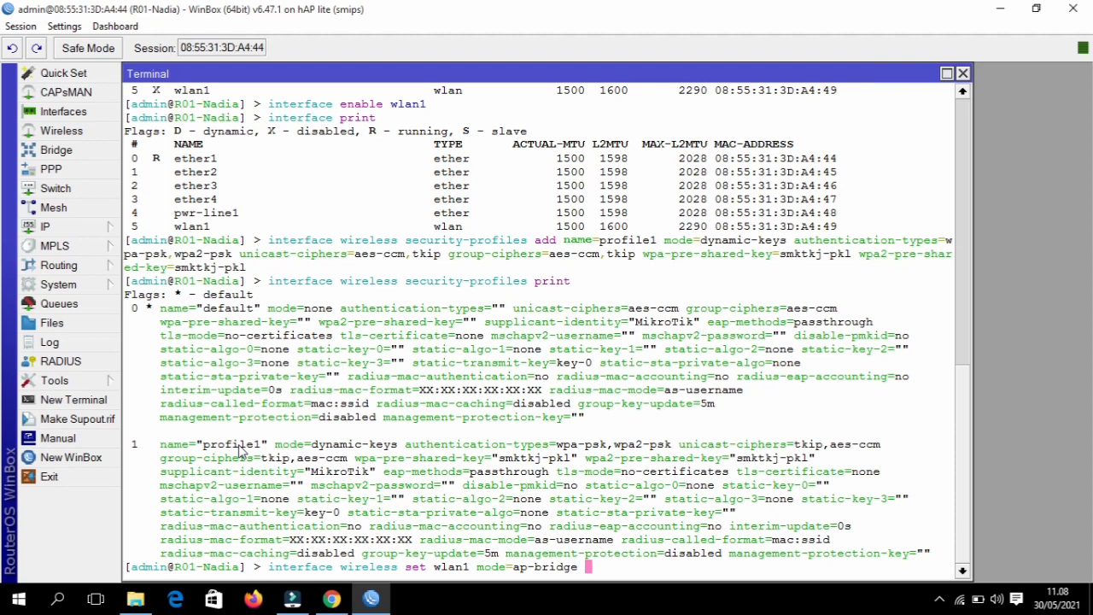
type("band=2ghz")
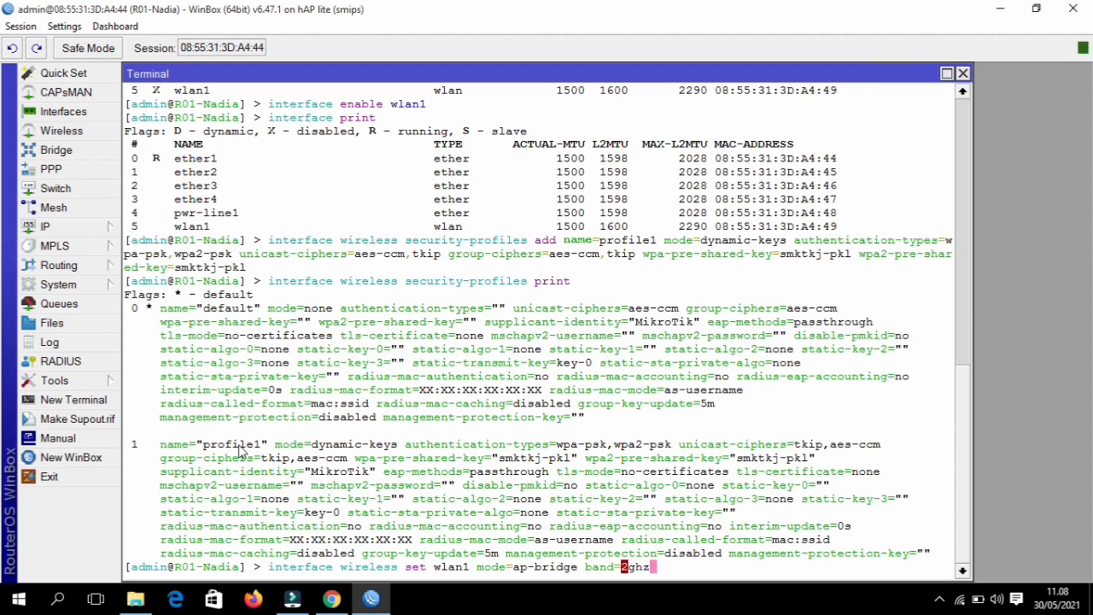
type("-b/g/n ssid=")
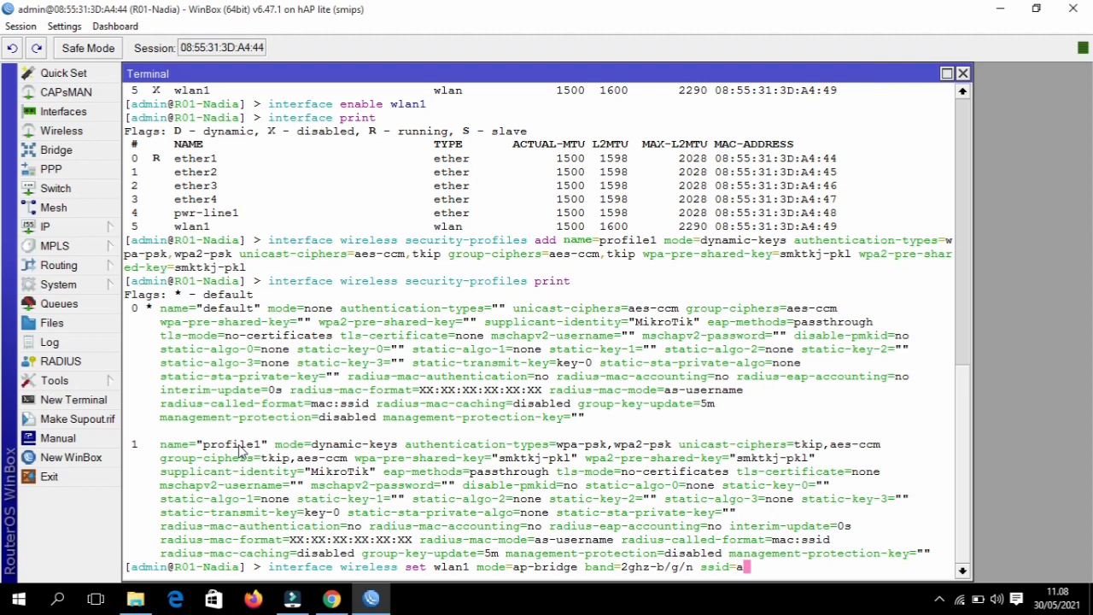
type("A-")
key("BackSpace")
type("P-SMK")
type("secu")
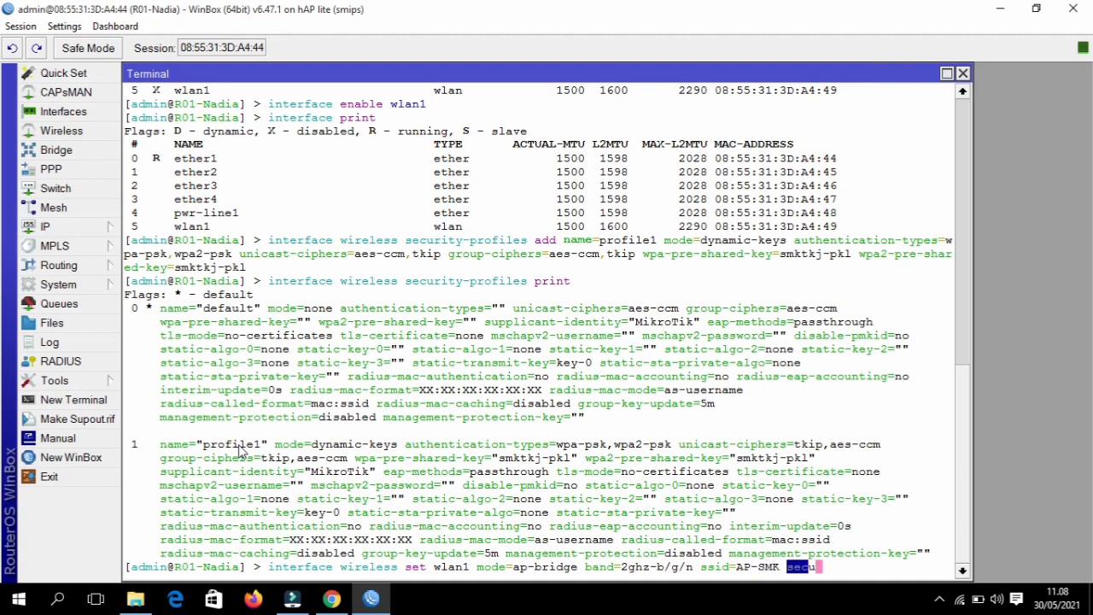
type("rity-profile=profile1")
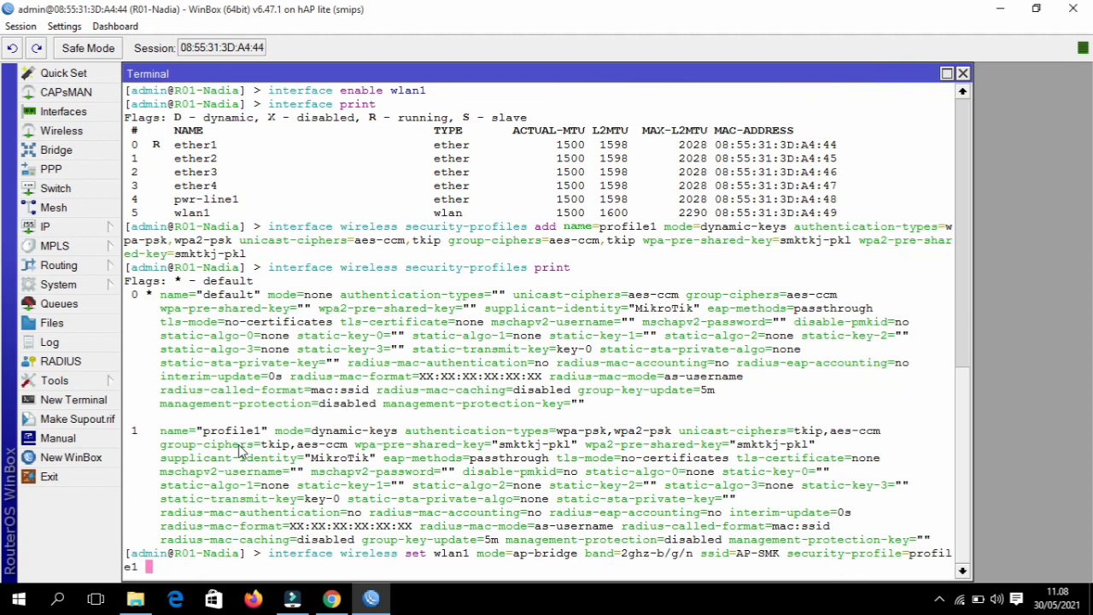
key("Return")
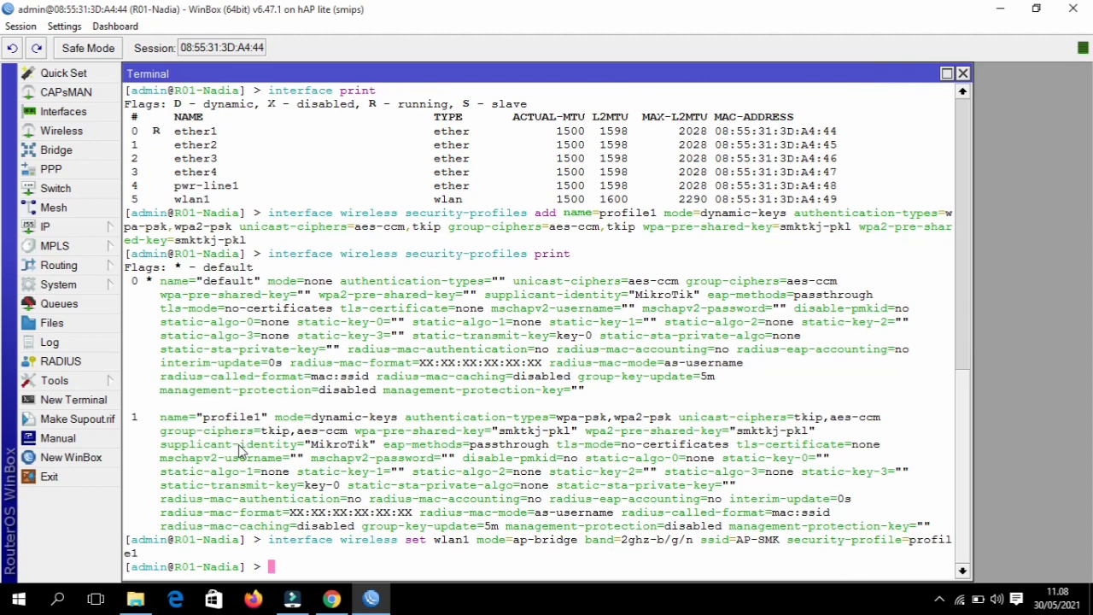
- Print the wireless settings, then enter the command adding 24.24.24.1/24 to wlan1
type("interface wireless ")
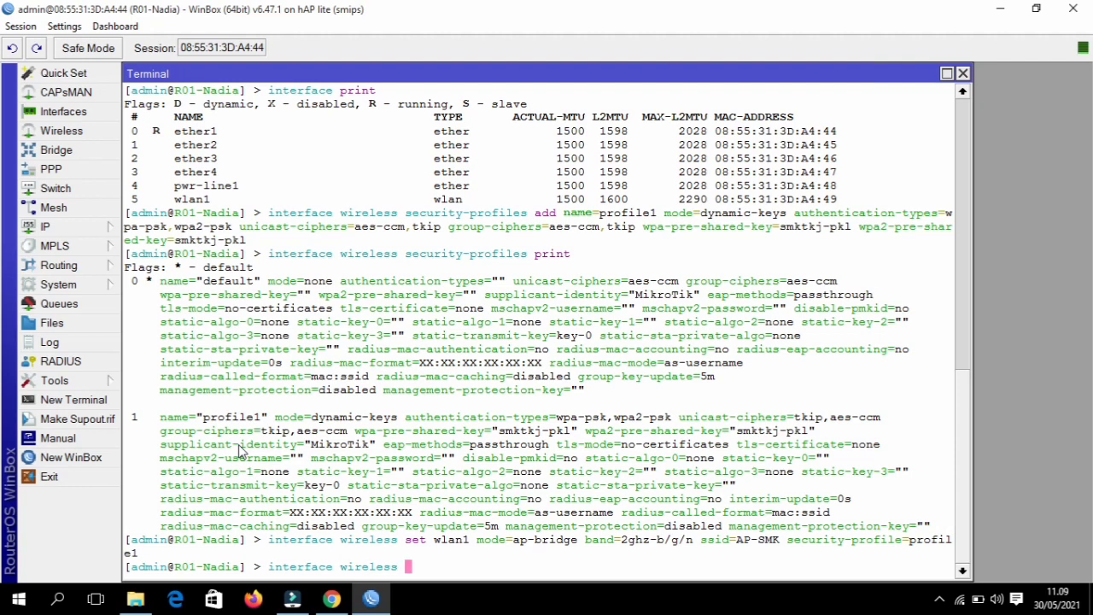
type("print")
key("Return")
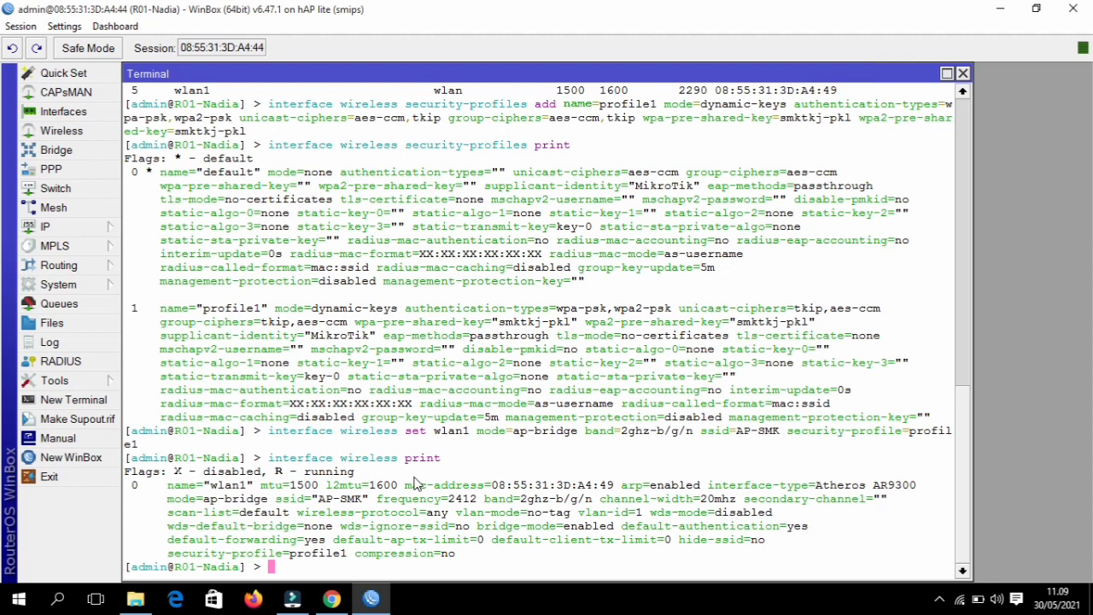
type("ip address ad")
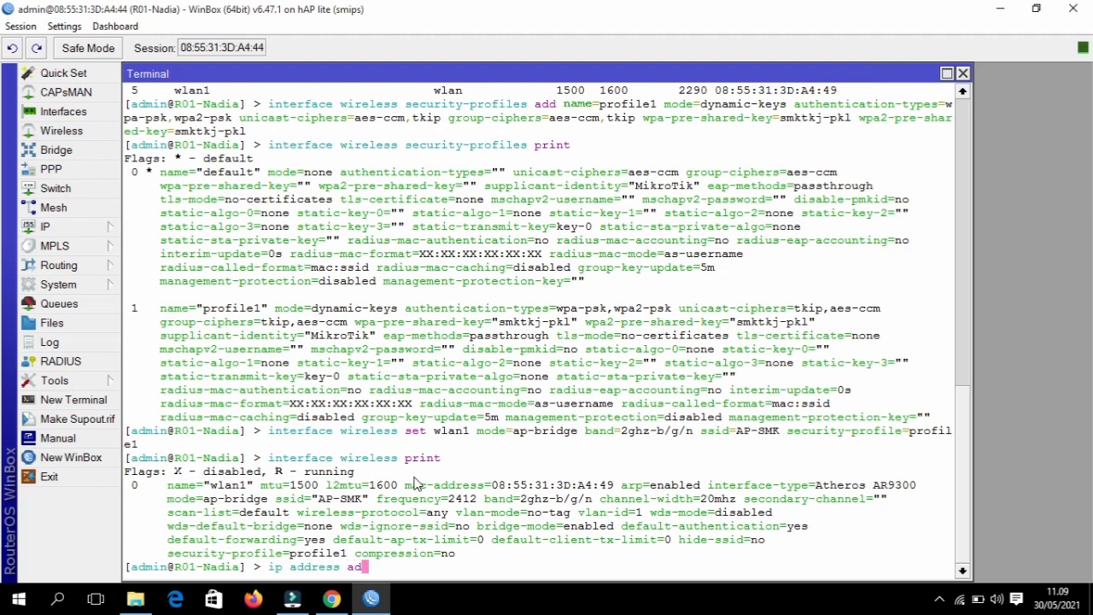
type("d address=2")
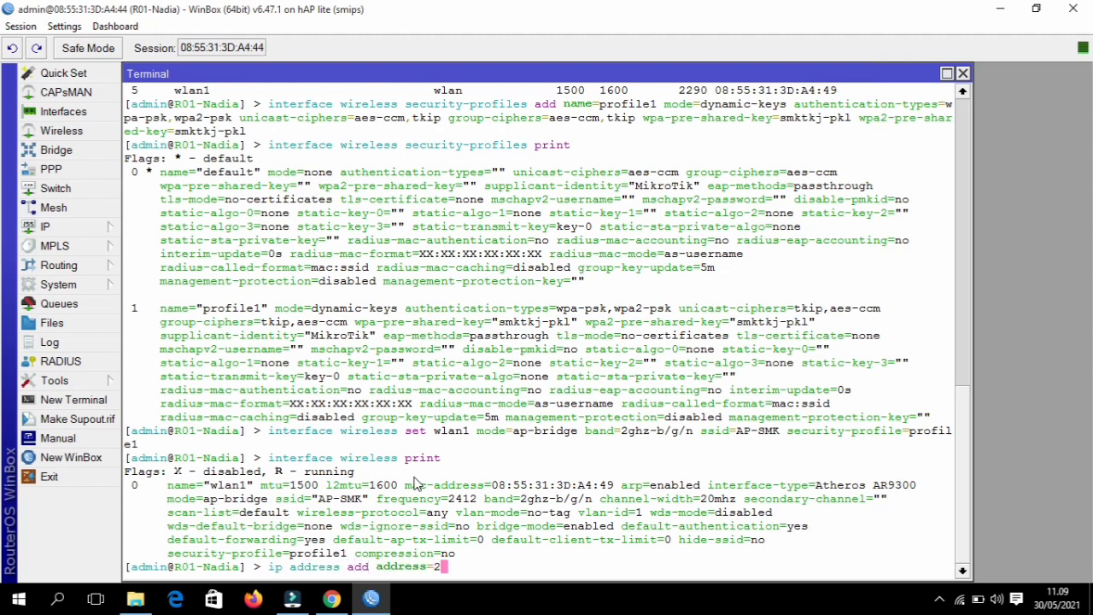
type("4.24.24.1/24 in")
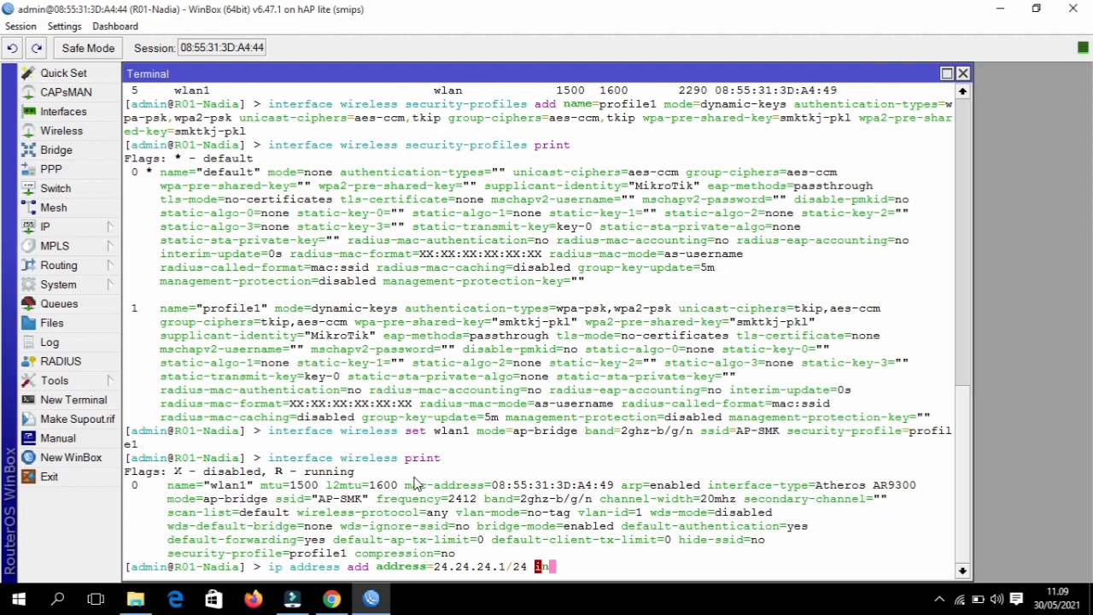
type("terface=wlan1")
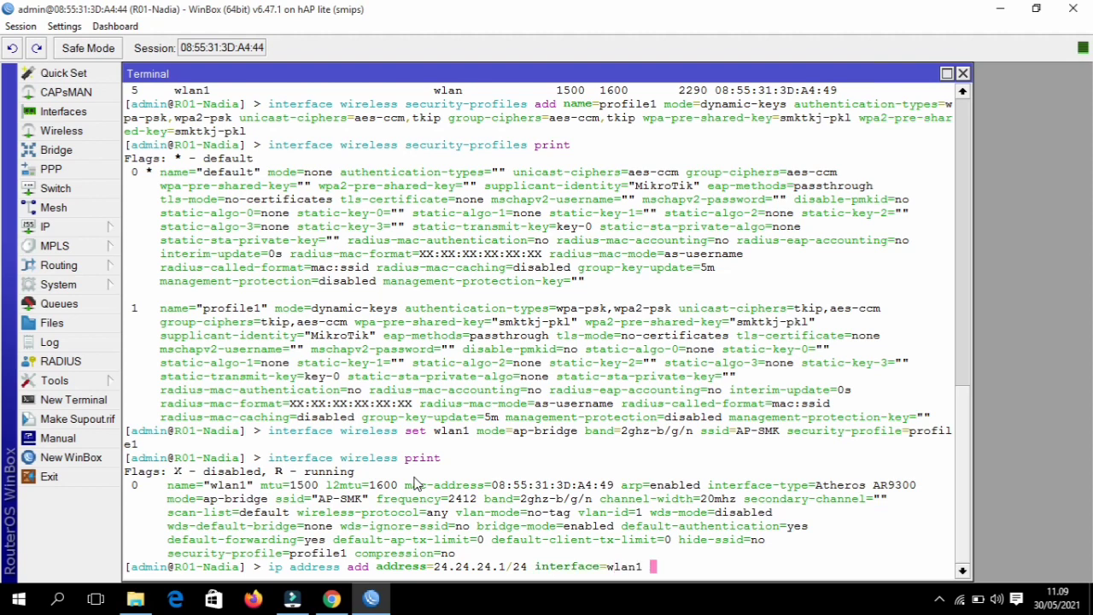
- Add 24.24.24.1/24 to wlan1 and print the router's IP address table
key("Return")
type("ii")
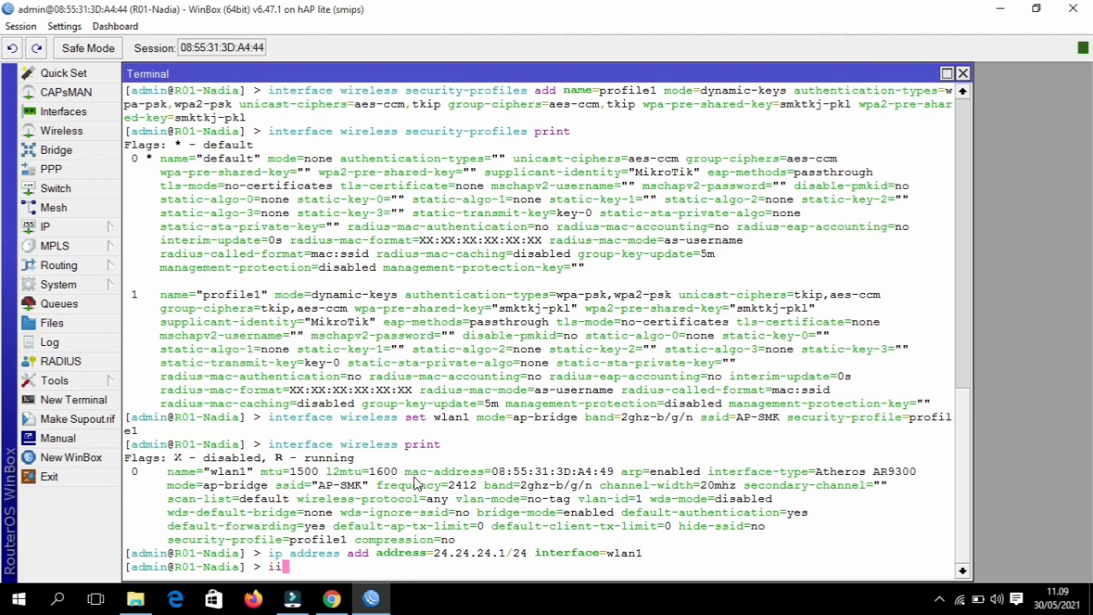
key("BackSpace")
type("p address print")
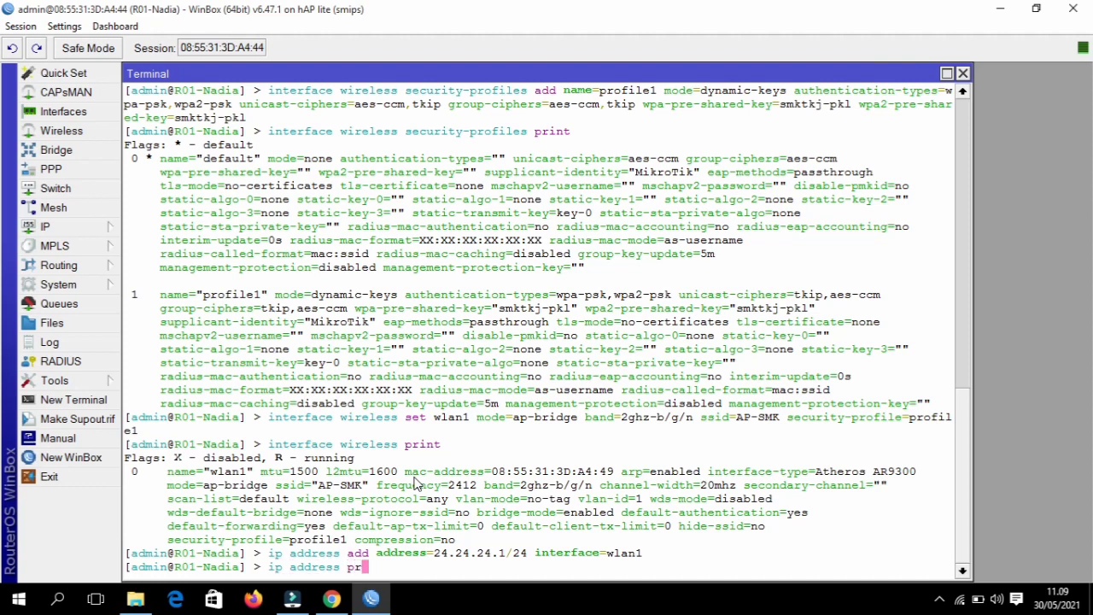
key("Return")
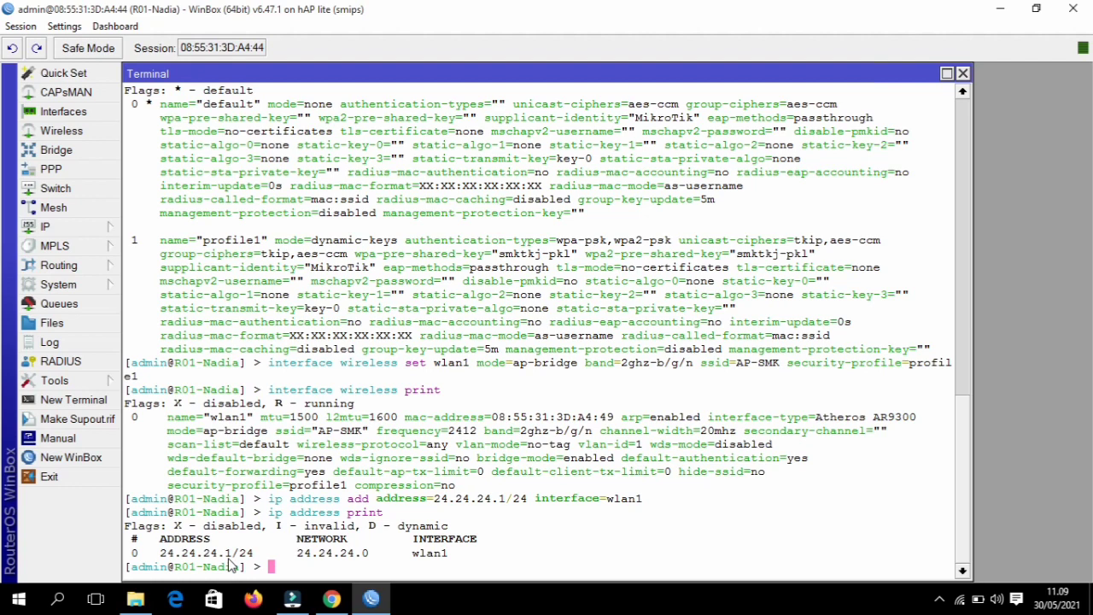
type("ip dhcp-se")
- Run DHCP server setup on wlan1 with gateway 24.24.24.1, DNS 8.8.8.8 and 10m leases
key("Tab")
type("set")
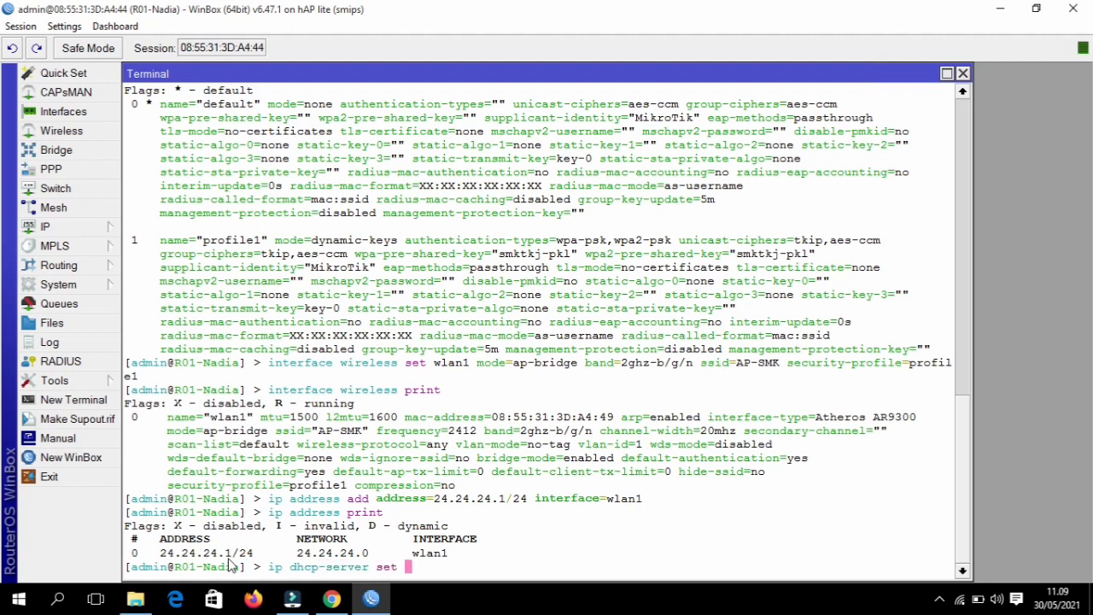
key("BackSpace")
type("up")
key("Return")
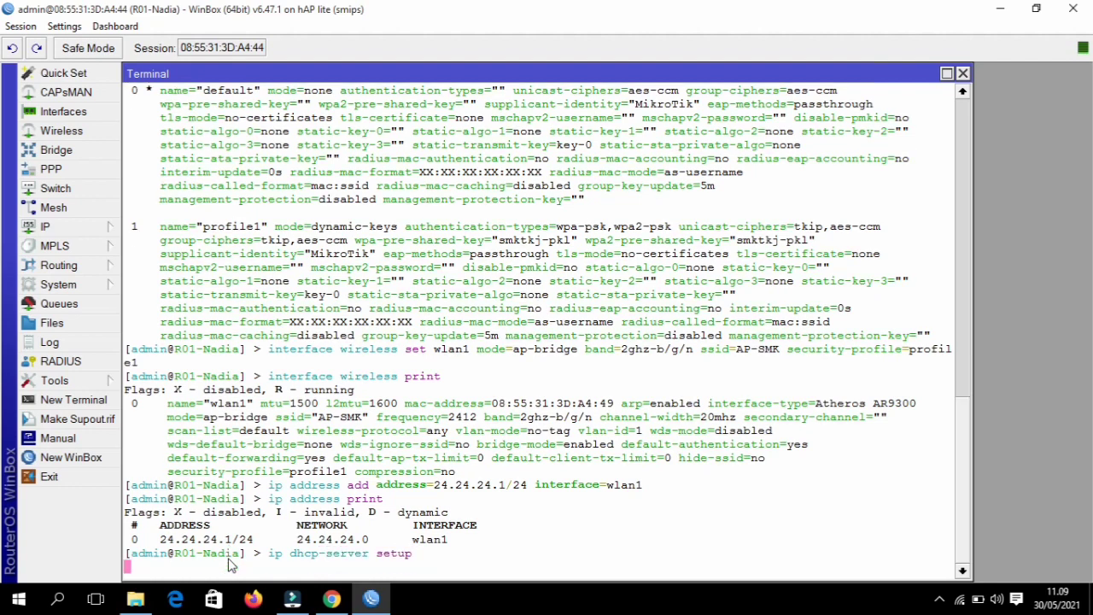
type("wlan1")
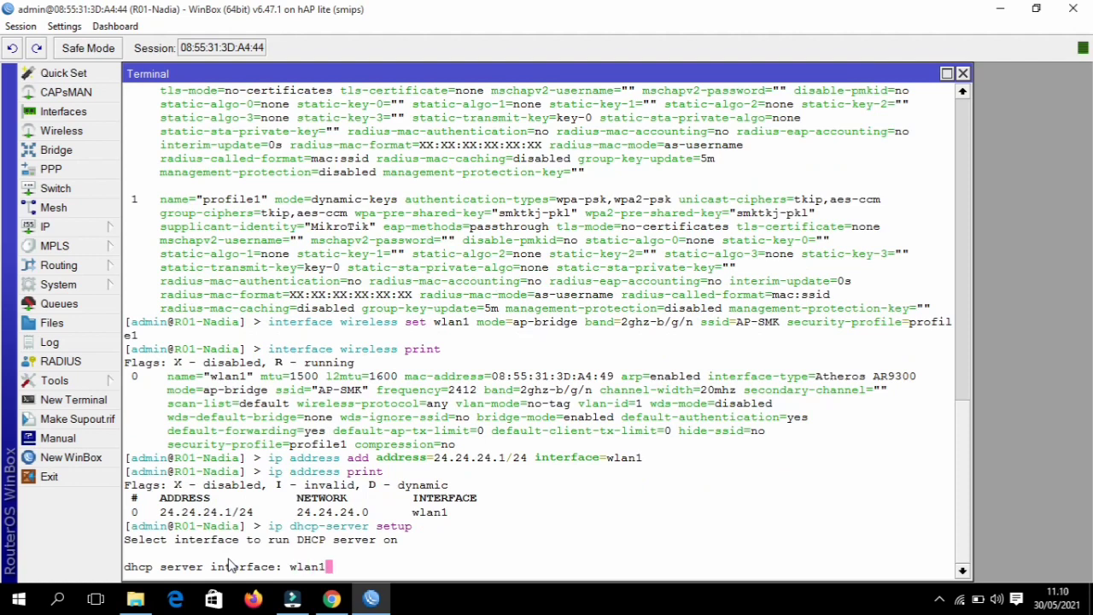
key("Return")
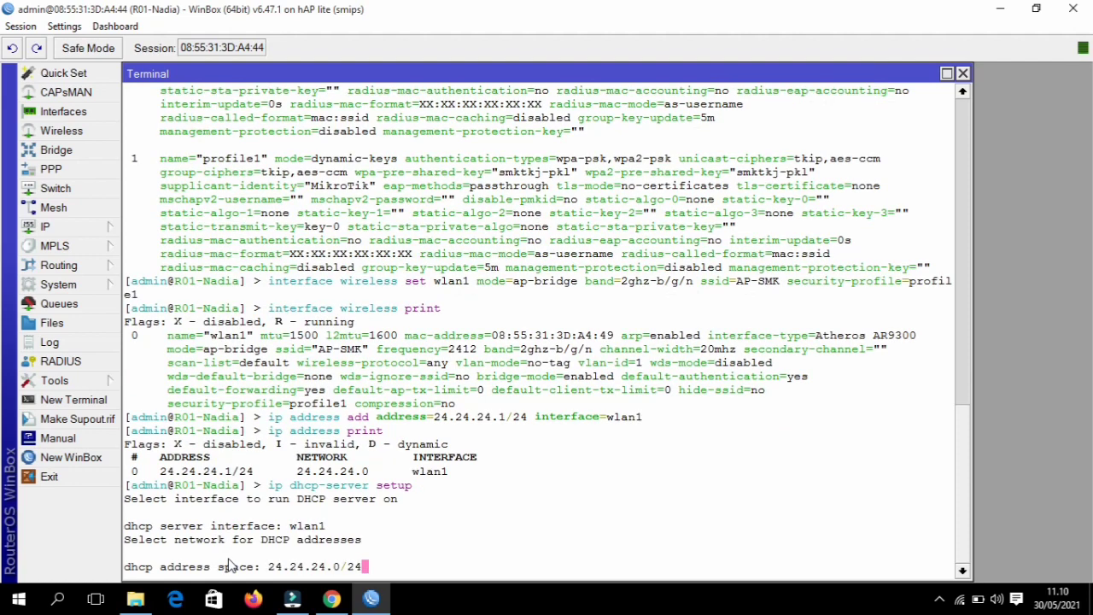
key("Return")
key("Return")
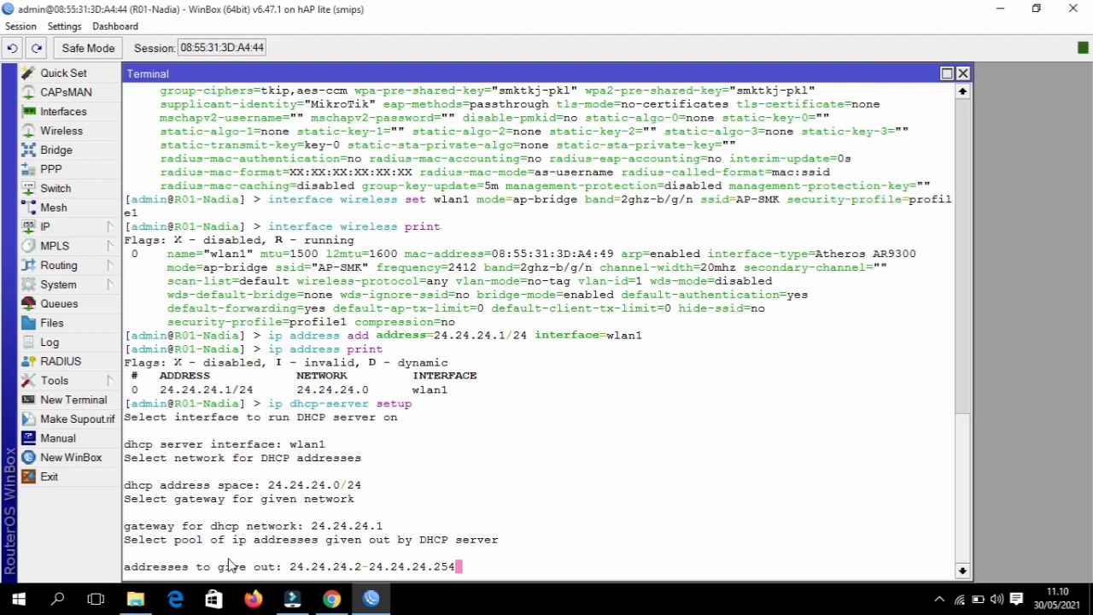
key("Return")
type("8.8.")
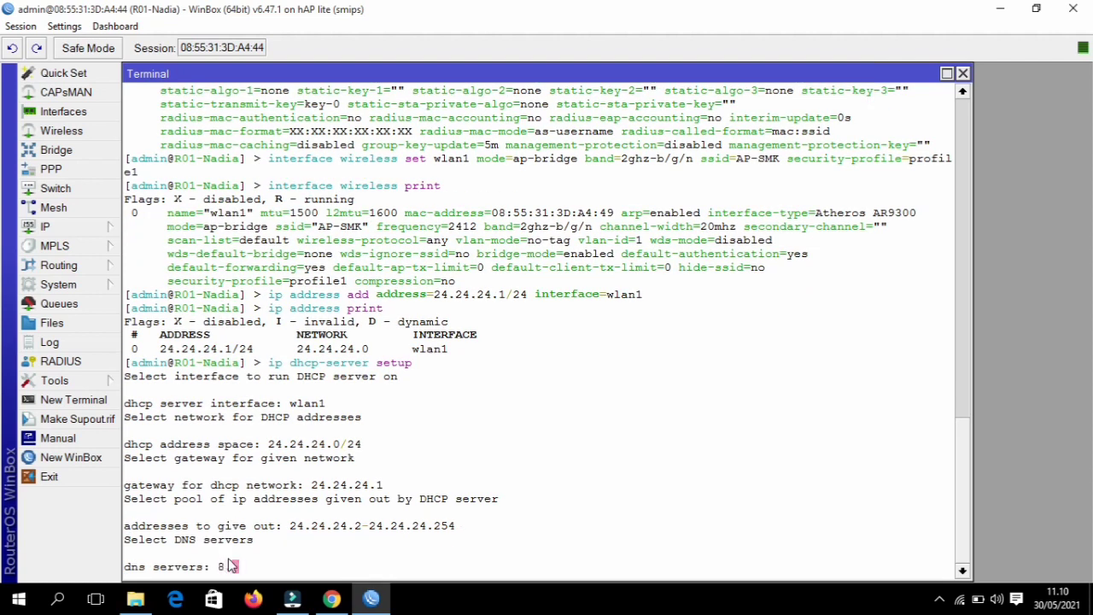
type("8.8")
key("Return")
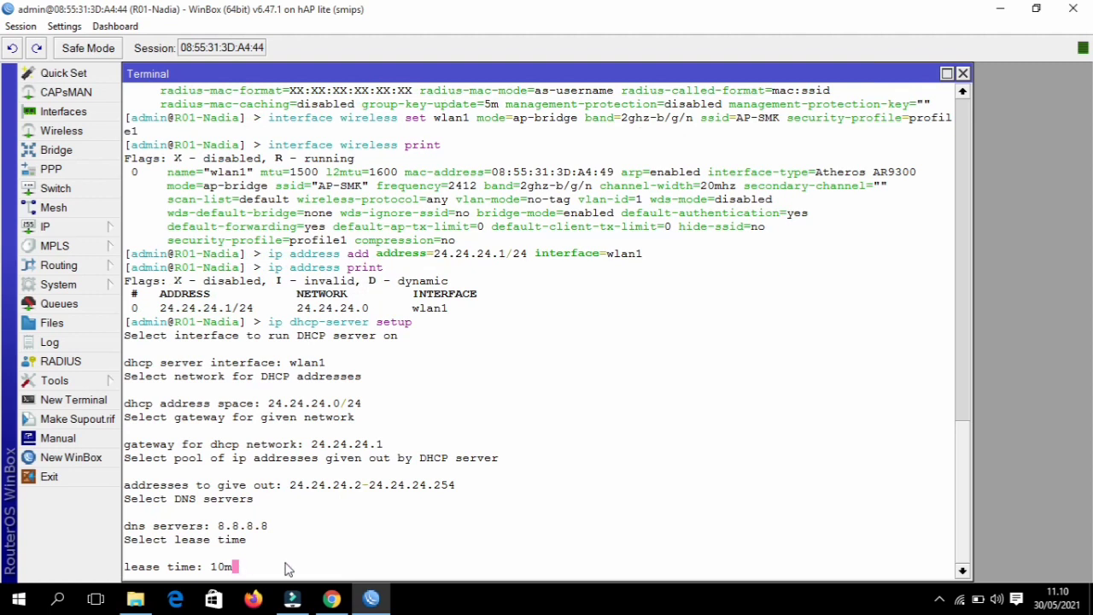
key("Return")
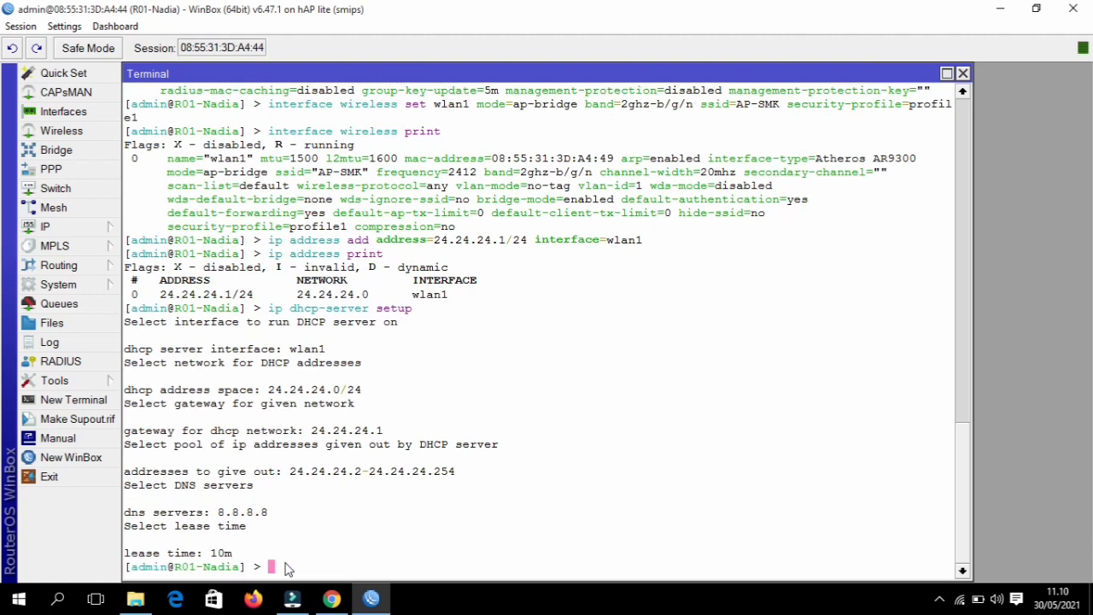
type("ip dhcp-se")
- Print the DHCP servers twice to check dhcp1 on wlan1, then list the issued leases
key("Tab")
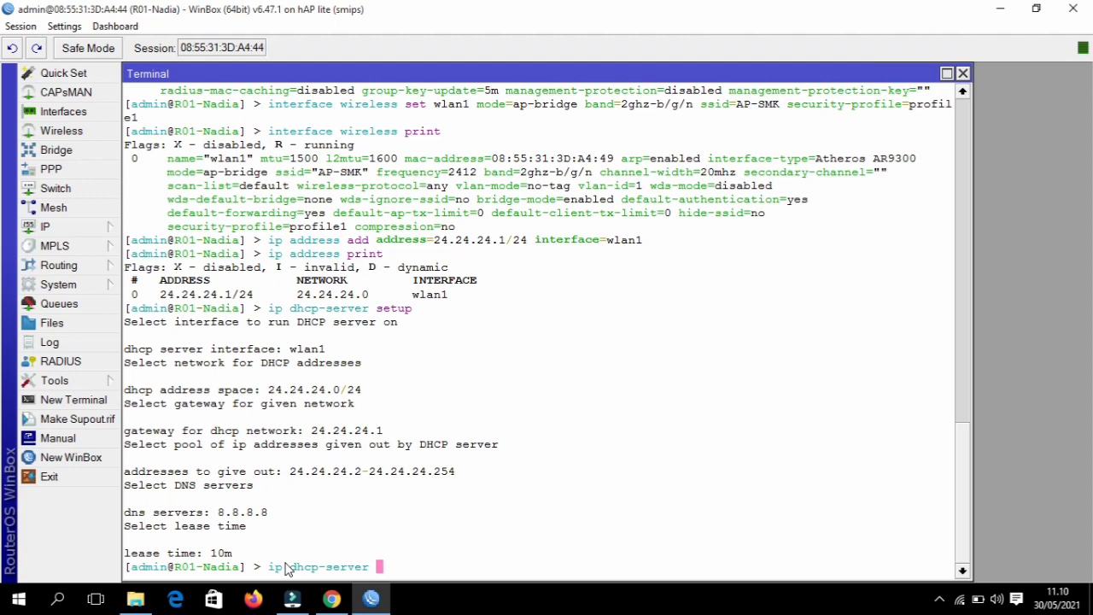
type("pr")
key("Tab")
key("Return")
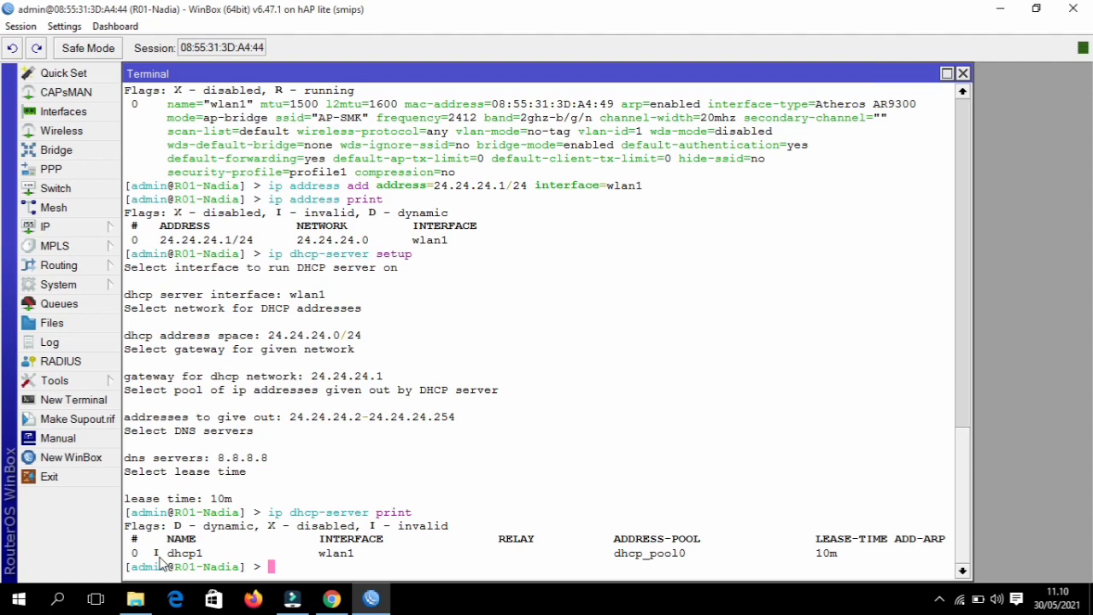
key("Up")
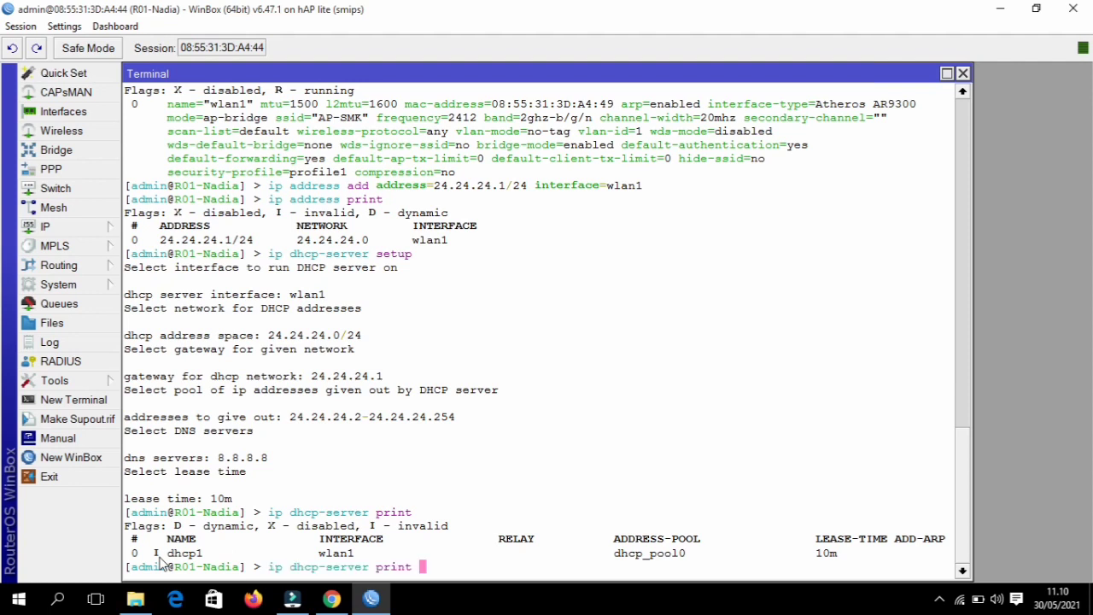
key("Return")
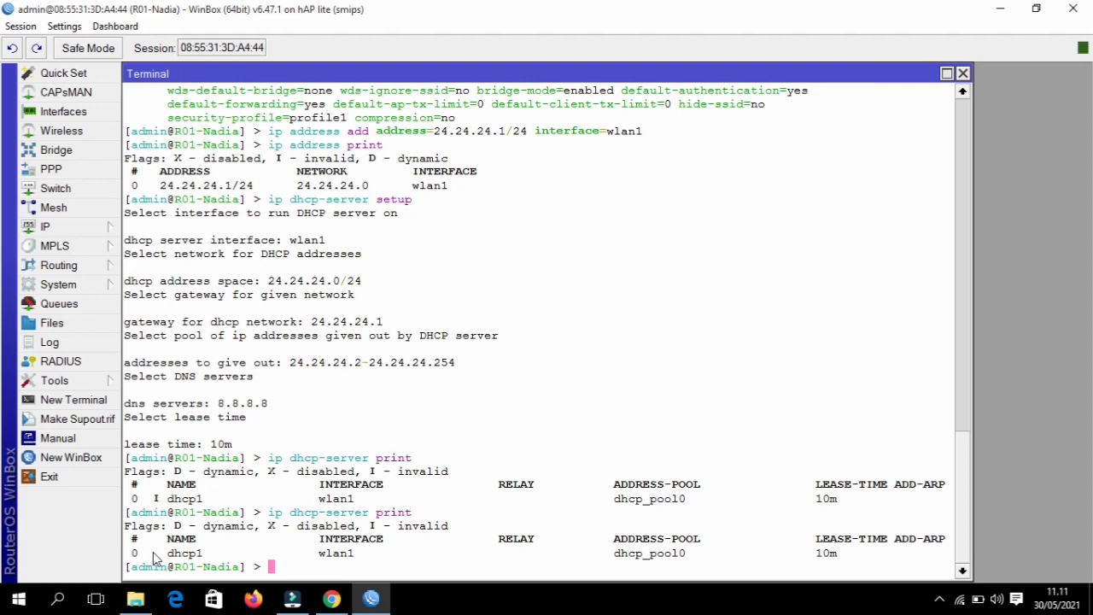
type("ip dhcp-server ")
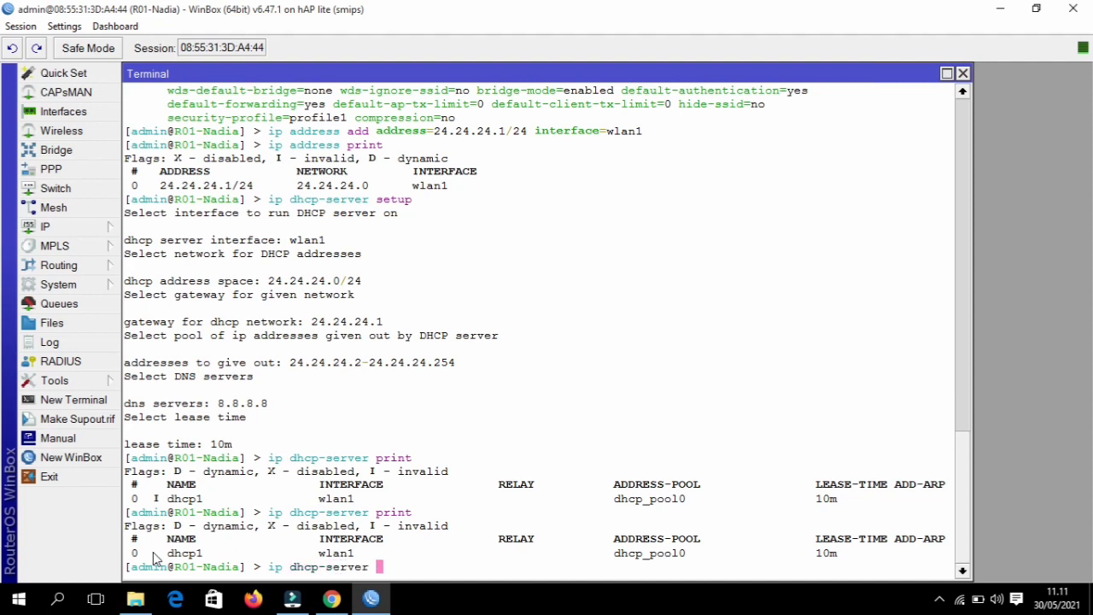
type("lease print")
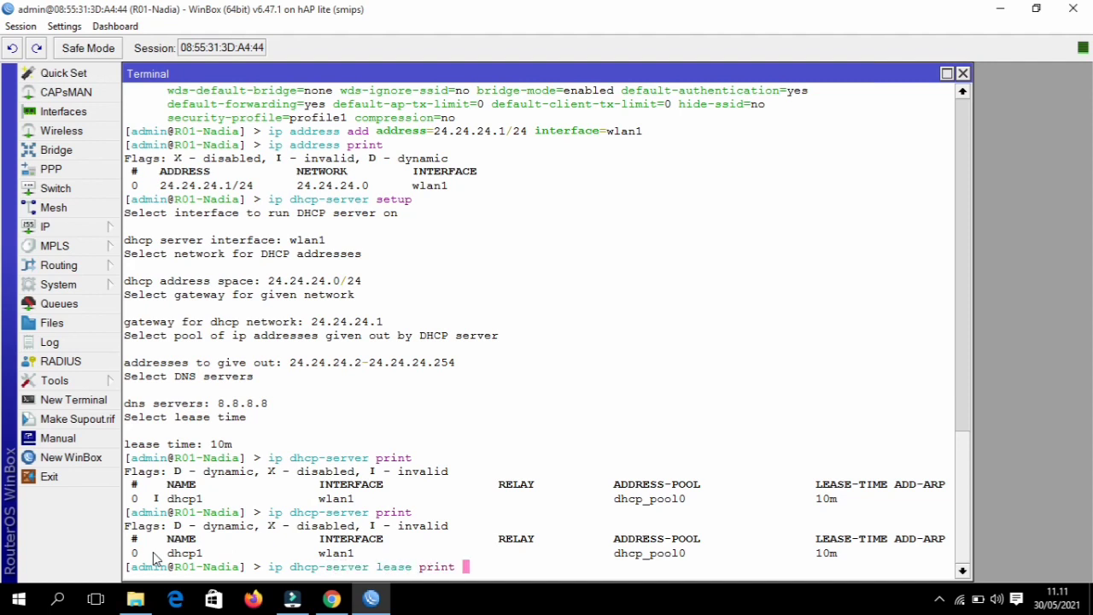
key("Return")
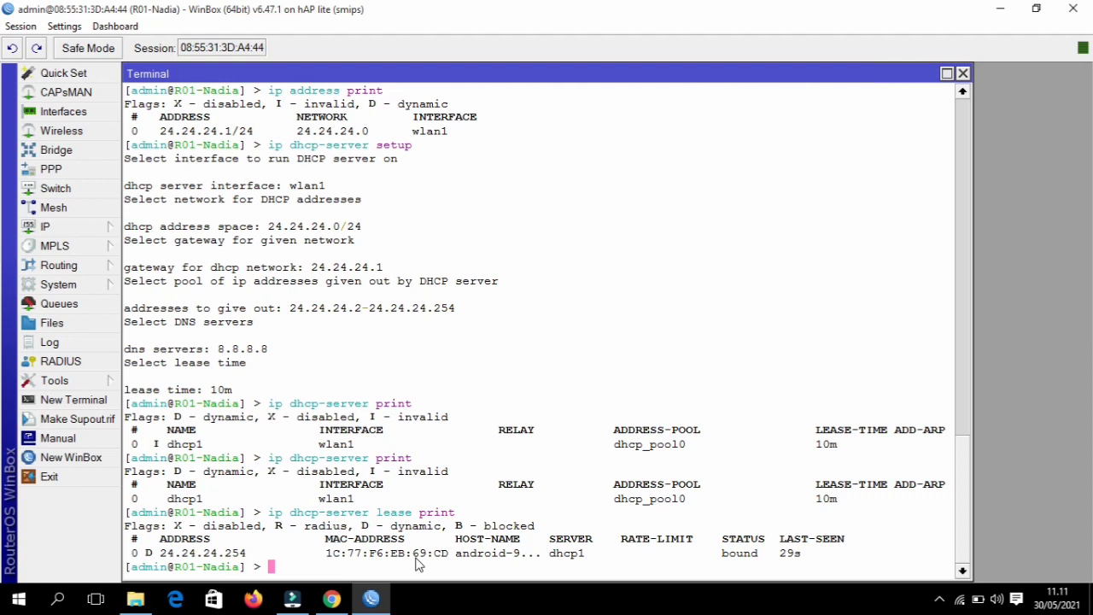
- In a new terminal, print wlan1's wireless settings showing ap-bridge, SSID AP-SMK and profile1
left_click(963, 74)
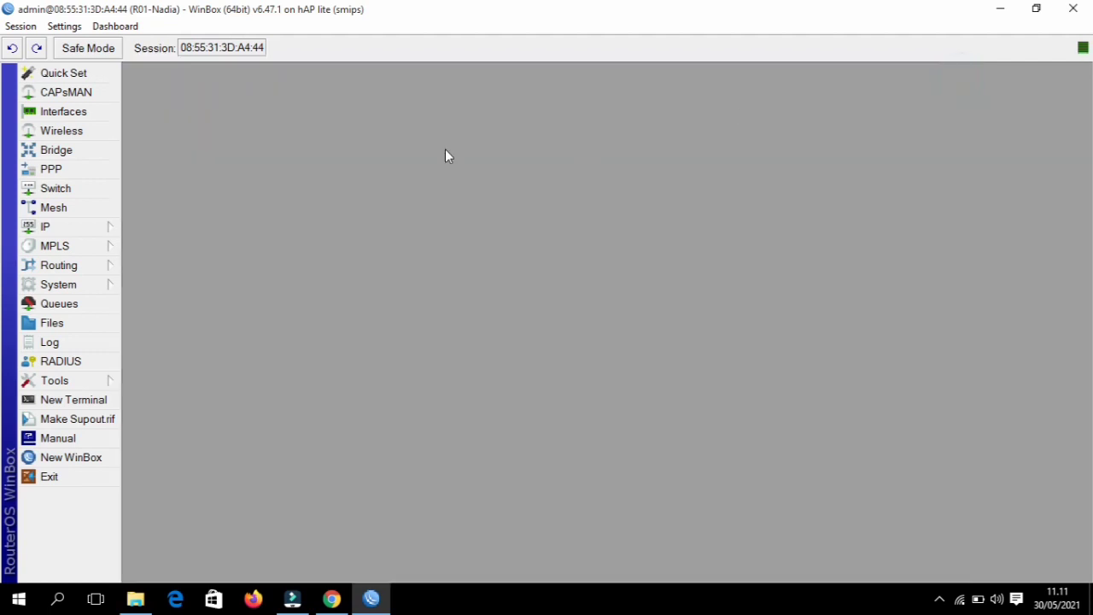
left_click(78, 402)
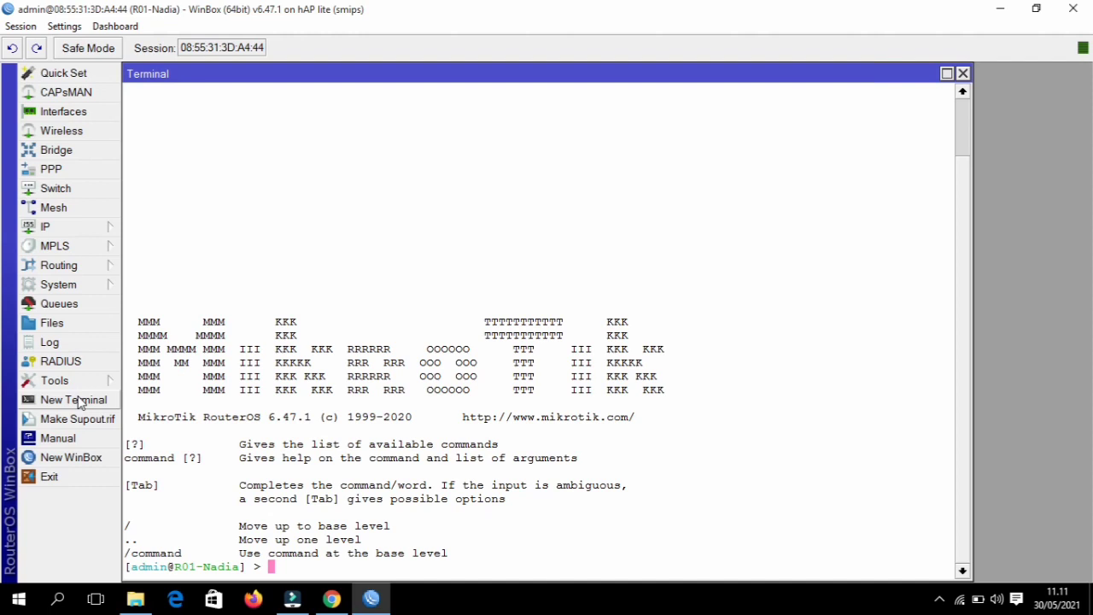
type("int")
key("Tab")
type("wire")
key("Tab")
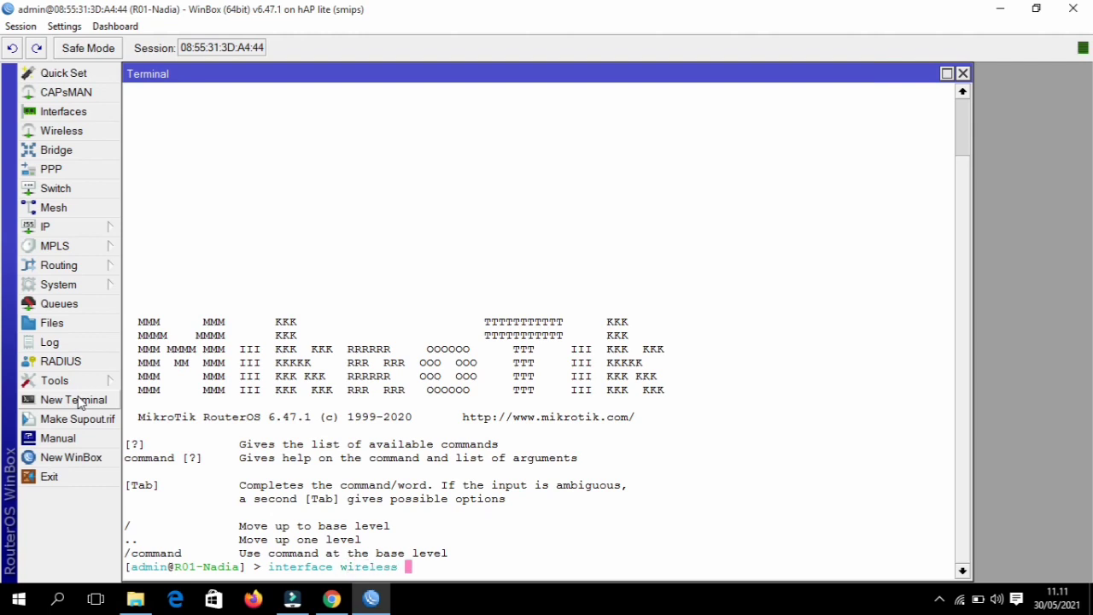
type("pr")
key("Tab")
key("Return")
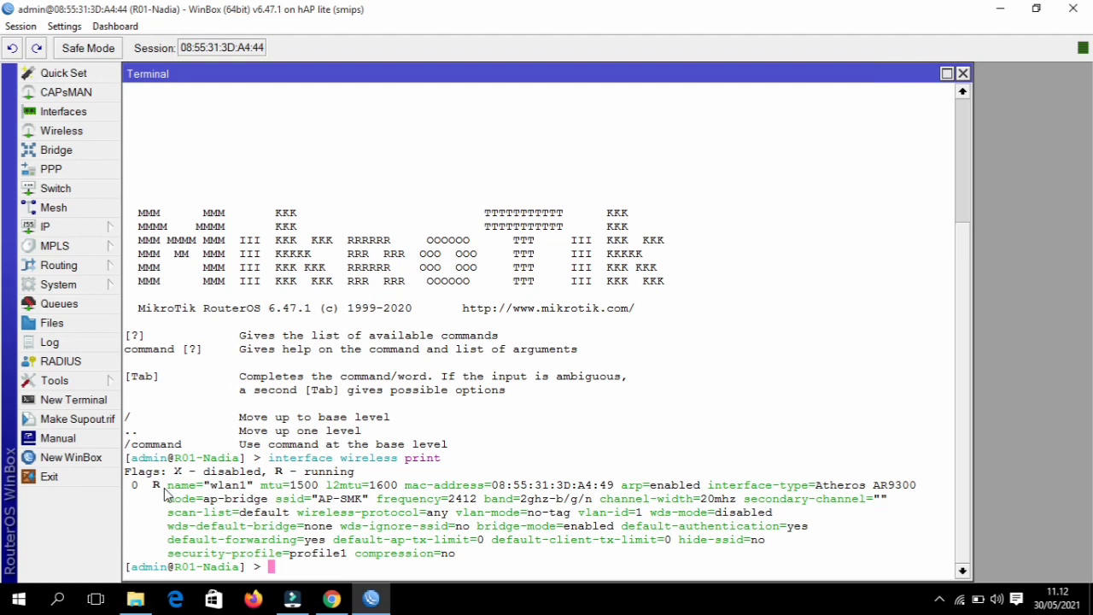
- Join the laptop to the AP-SMK Wi-Fi network and close the network list
left_click(959, 601)
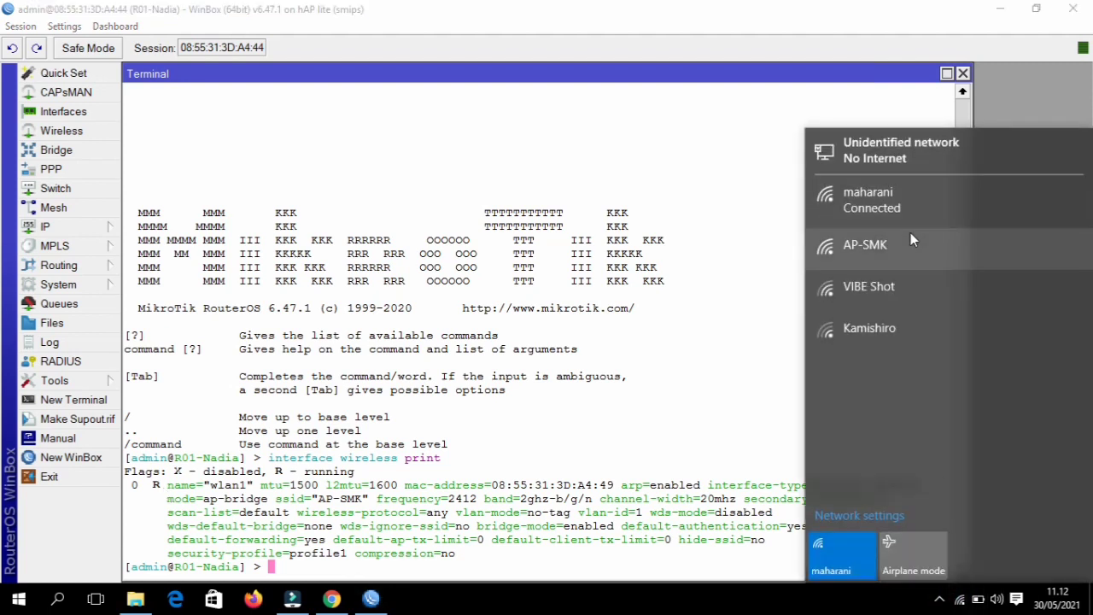
left_click(911, 234)
left_click(1007, 311)
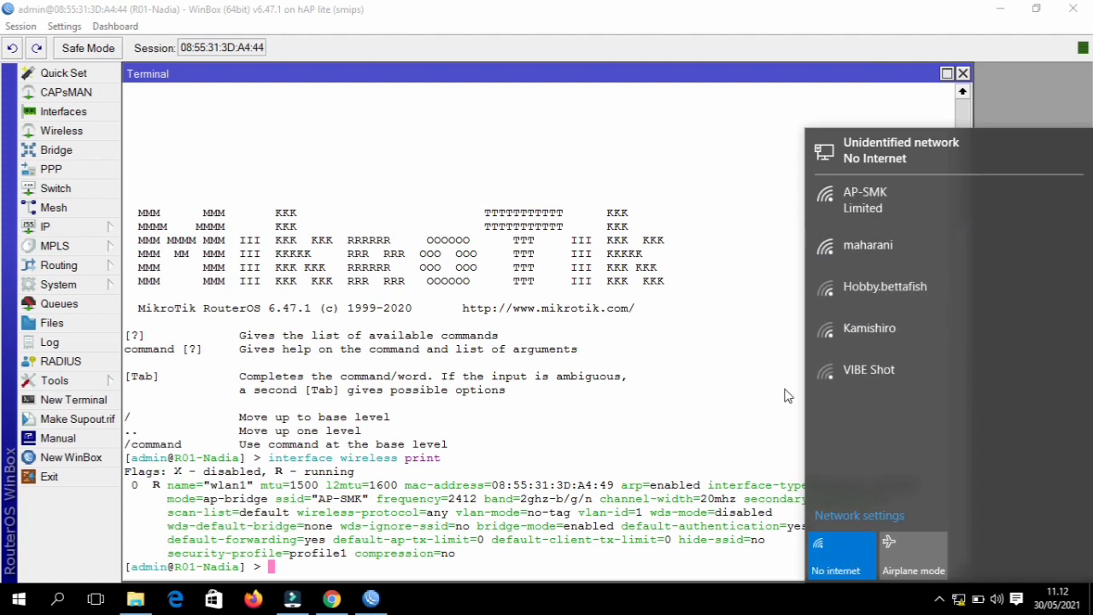
left_click(718, 436)
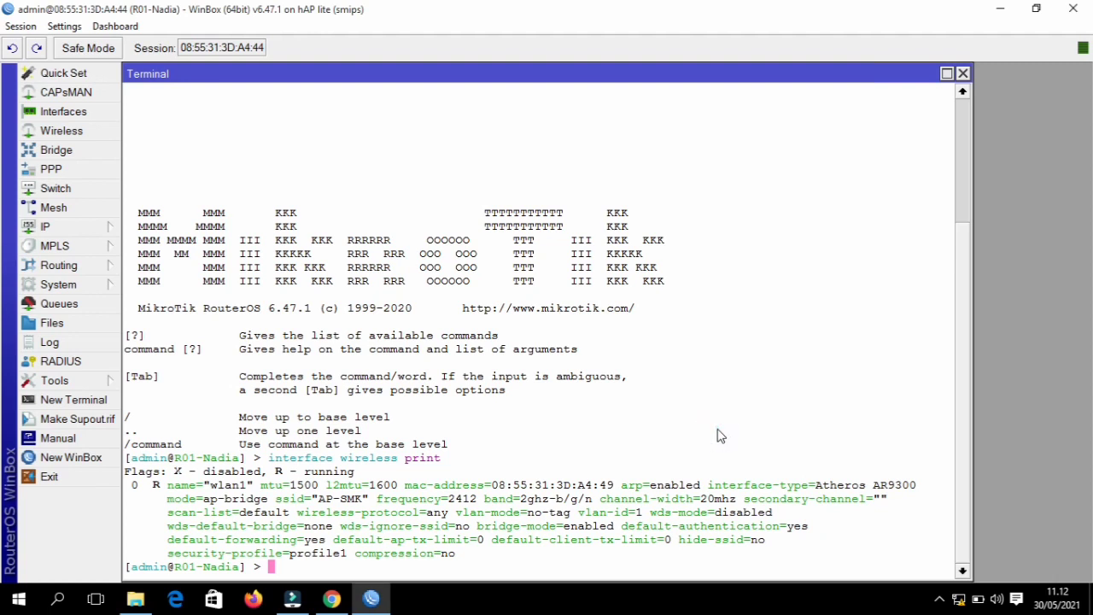
- Print the wlan1 registration table, showing two clients at -39 and -43 dBm
type("int")
key("Tab")
type("wire")
key("Tab")
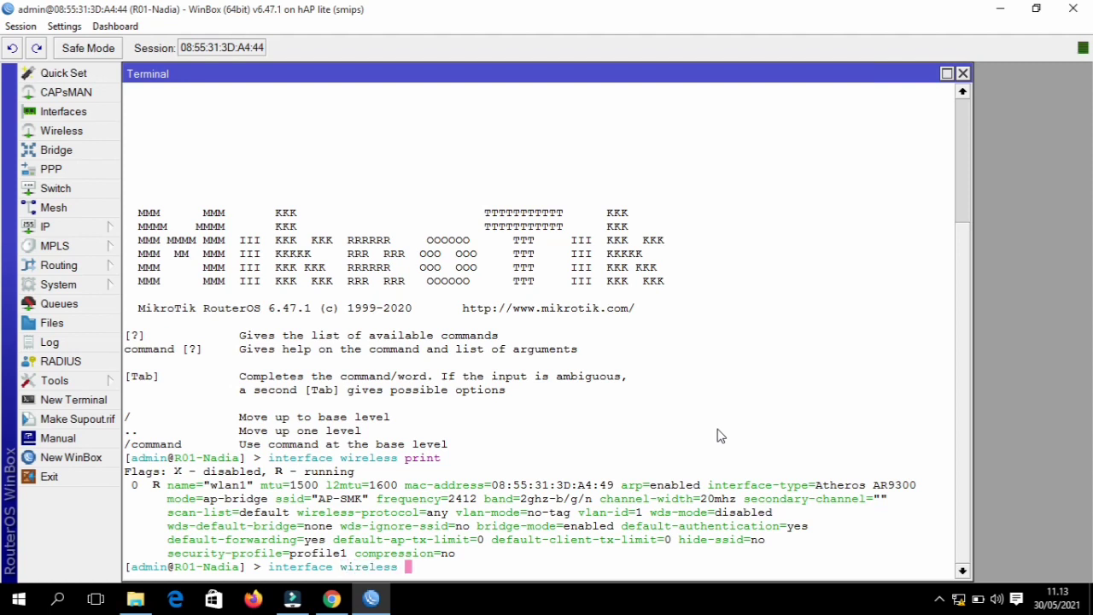
type("reg")
key("Tab")
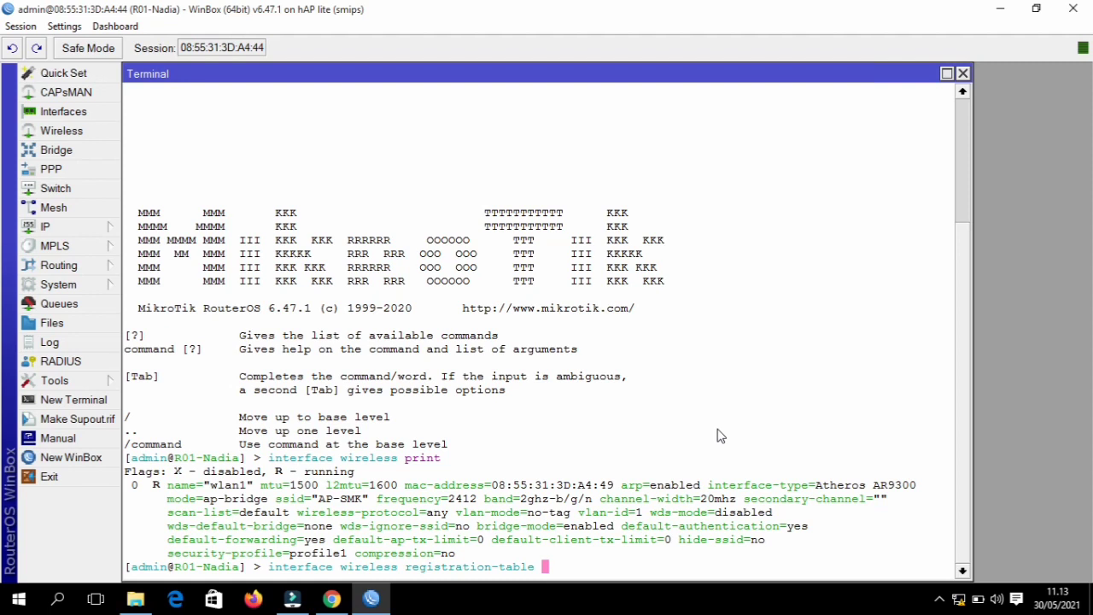
type("print")
key("Return")
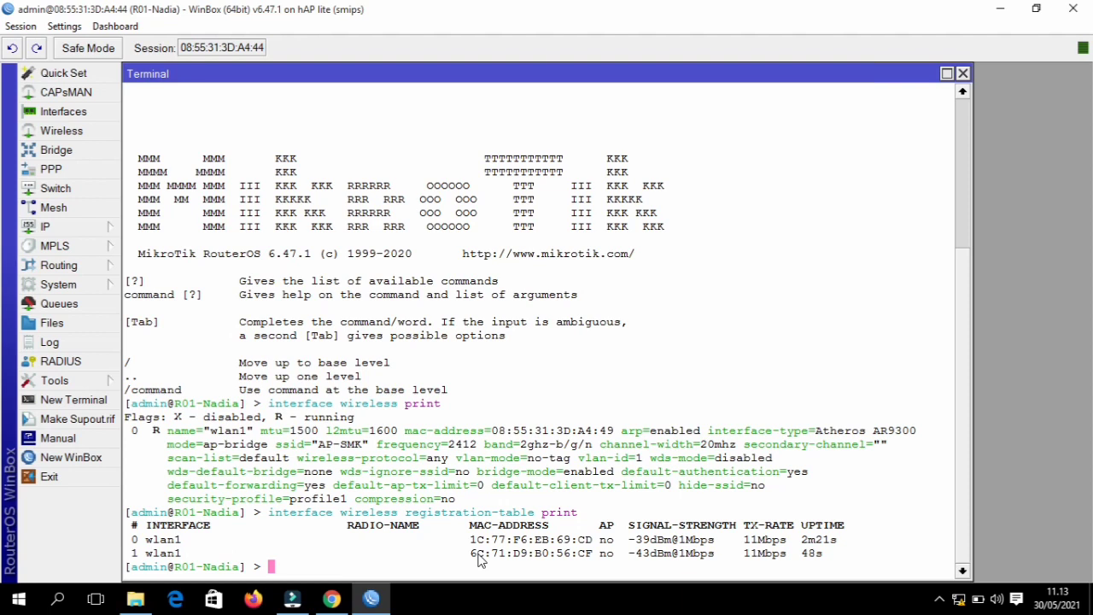
- Start typing the next 'interface wireless' command in the Terminal
type("int")
key("Tab")
type("wire")
key("Tab")
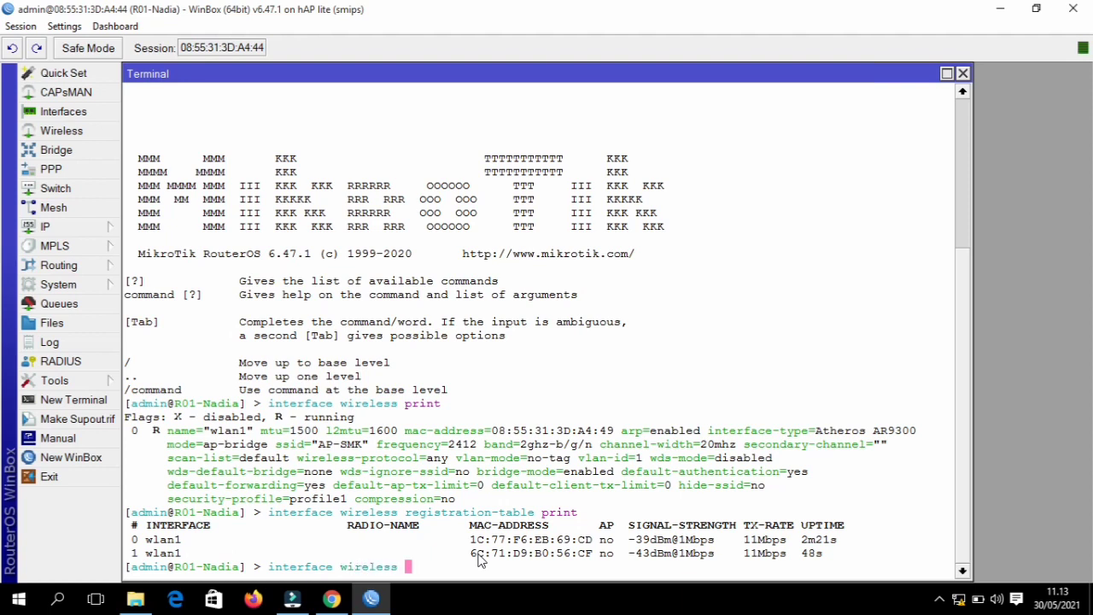
- Add the first registered client's MAC address to the wireless access list
type("access-list add ")
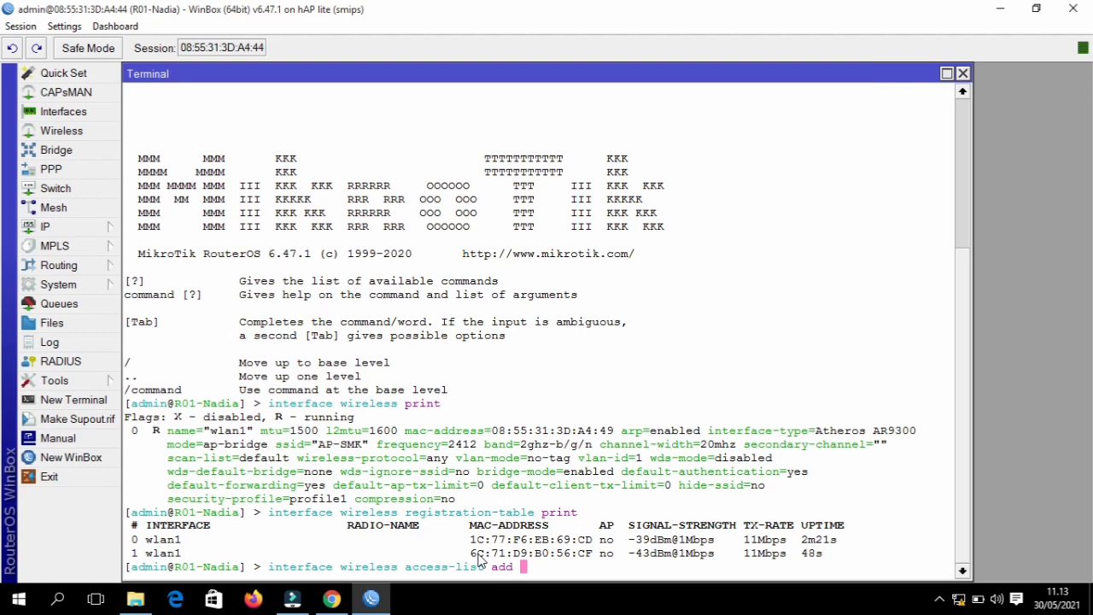
type("mac")
key("Tab")
type("1")
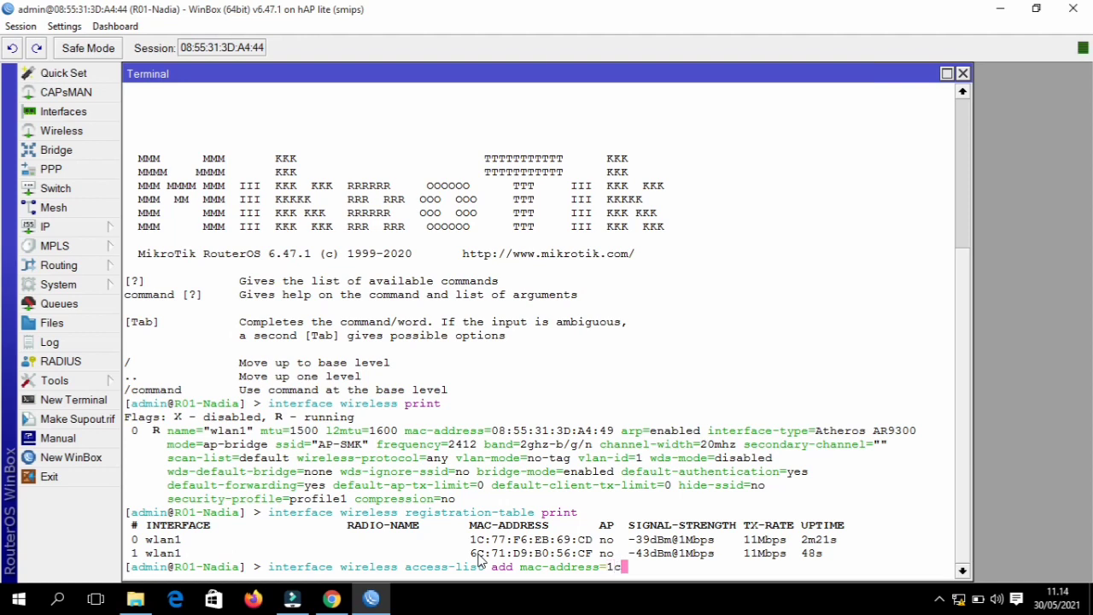
type("C")
key("BackSpace")
type("C:77:F6:EB:69")
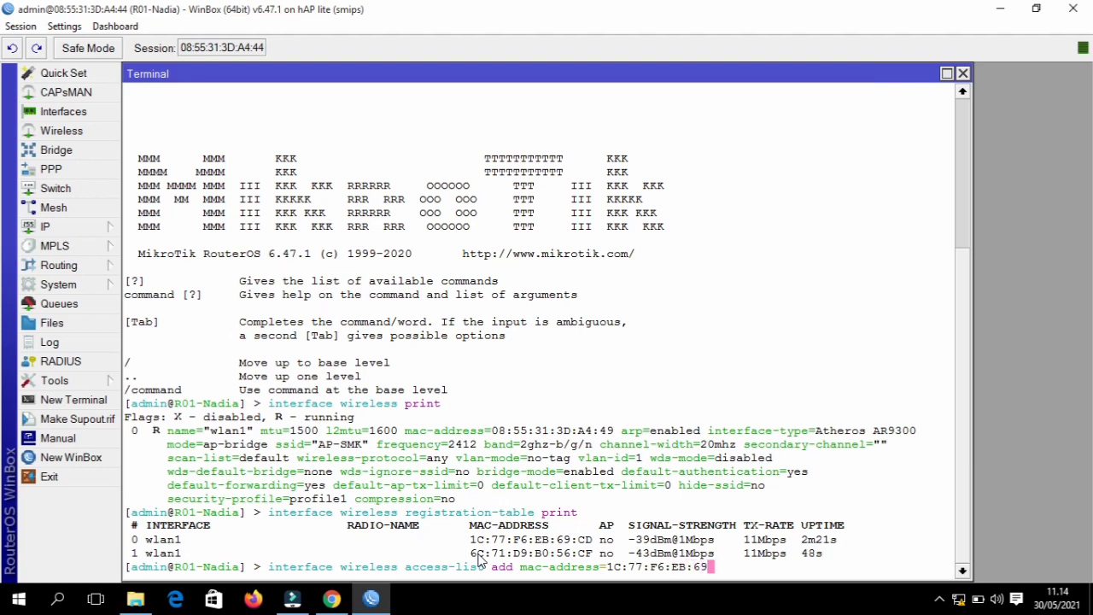
type(":CD")
key("Return")
- Enter the 'interface wireless access-list print' command, using Tab completion
type("INT")
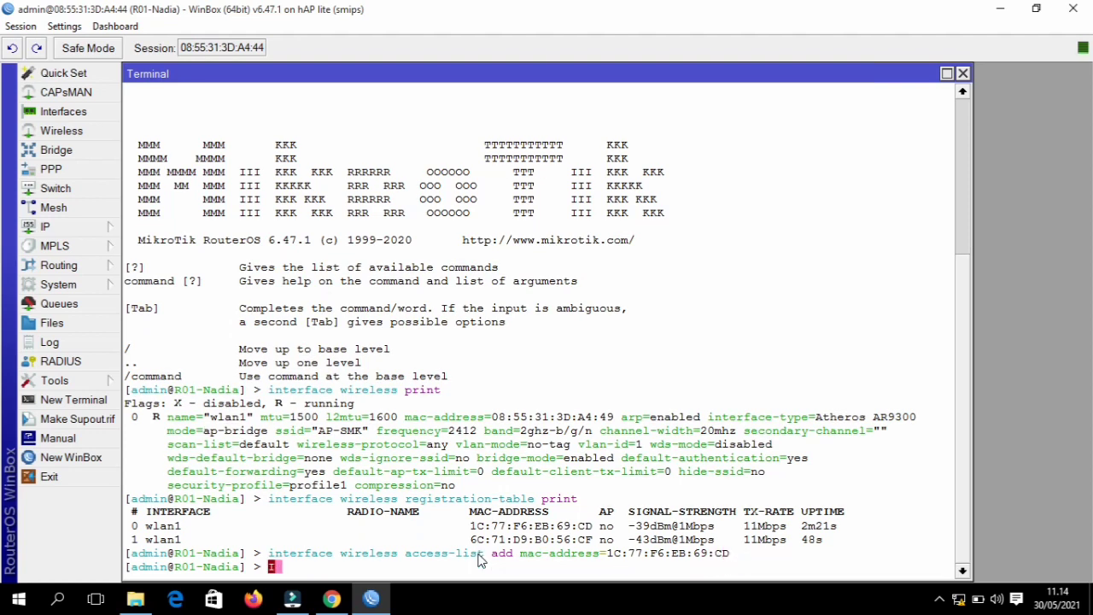
key("BackSpace")
key("BackSpace")
key("BackSpace")
type("int")
key("Tab")
type("w")
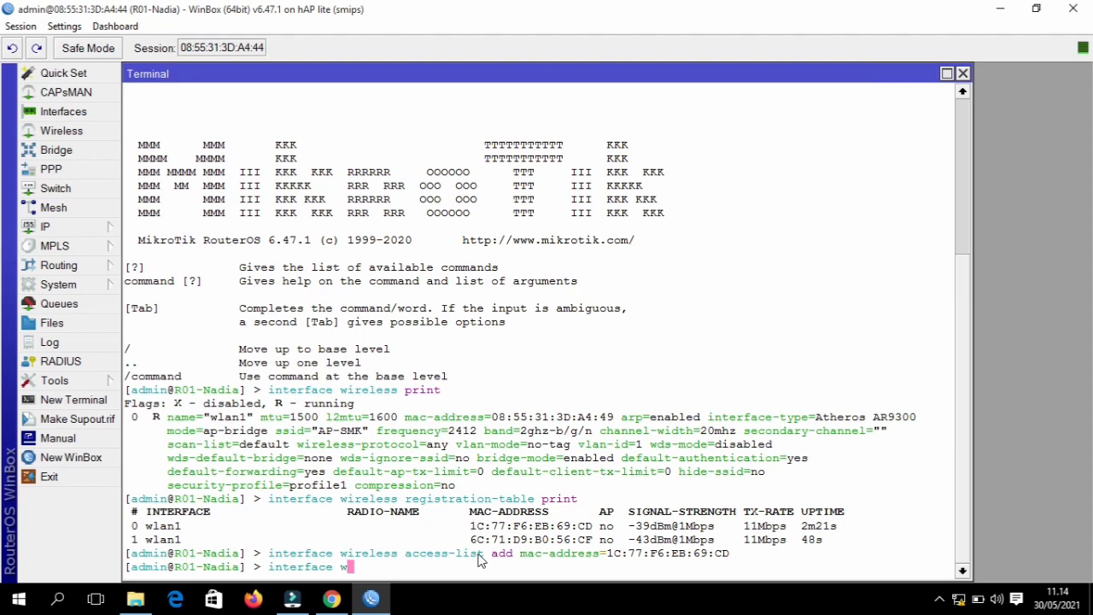
type("ire")
key("Tab")
type("acc")
key("Tab")
type("pr")
key("Tab")
- List the single access-list entry, then print wlan1's settings (ap-bridge, SSID AP-SMK, profile1)
key("Return")
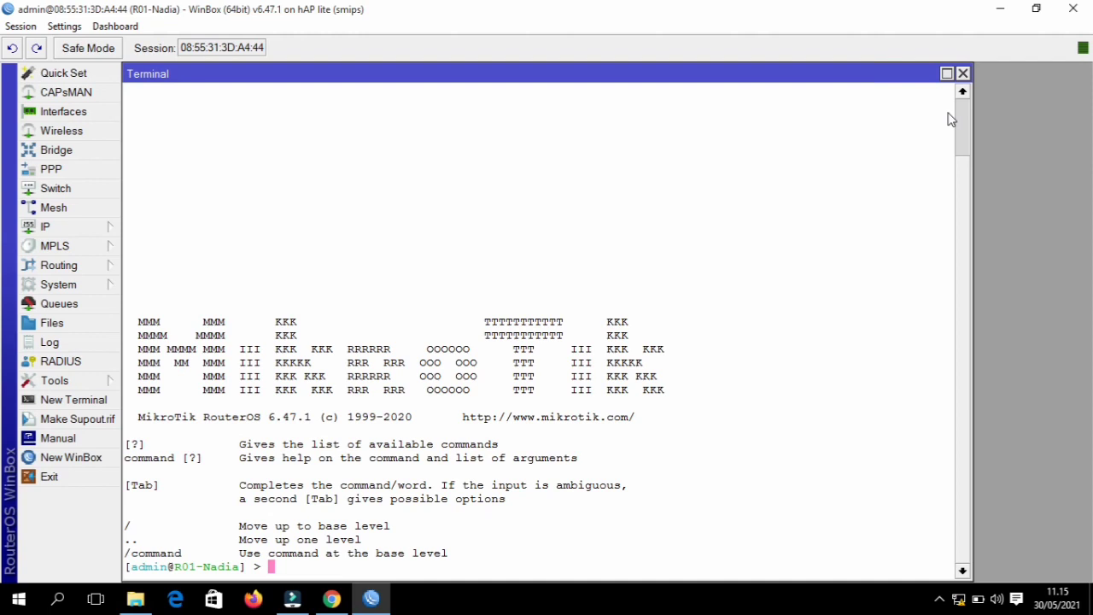
type("int")
key("Tab")
type("wir")
key("Tab")
type("print")
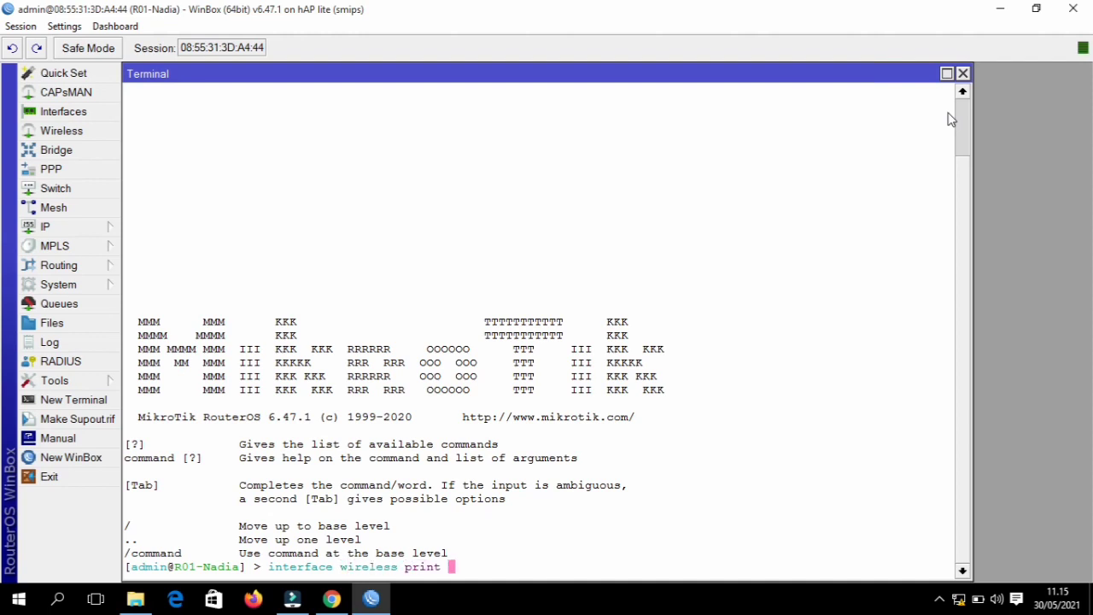
key("Return")
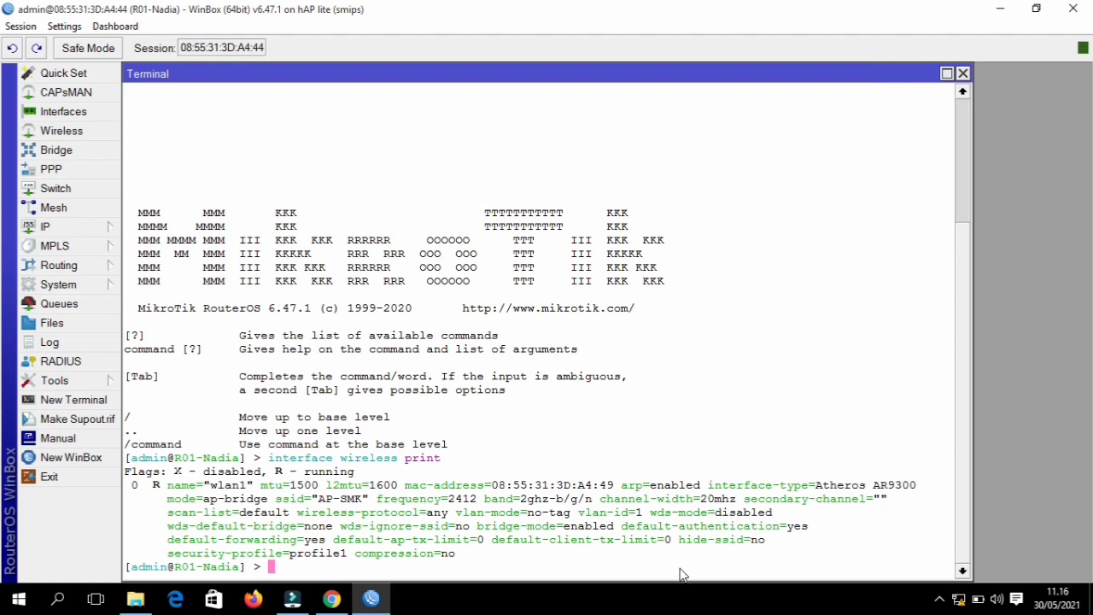
- Set default-authentication=no on wlan1, then reprint the wireless settings to confirm it
type("interface wieset")
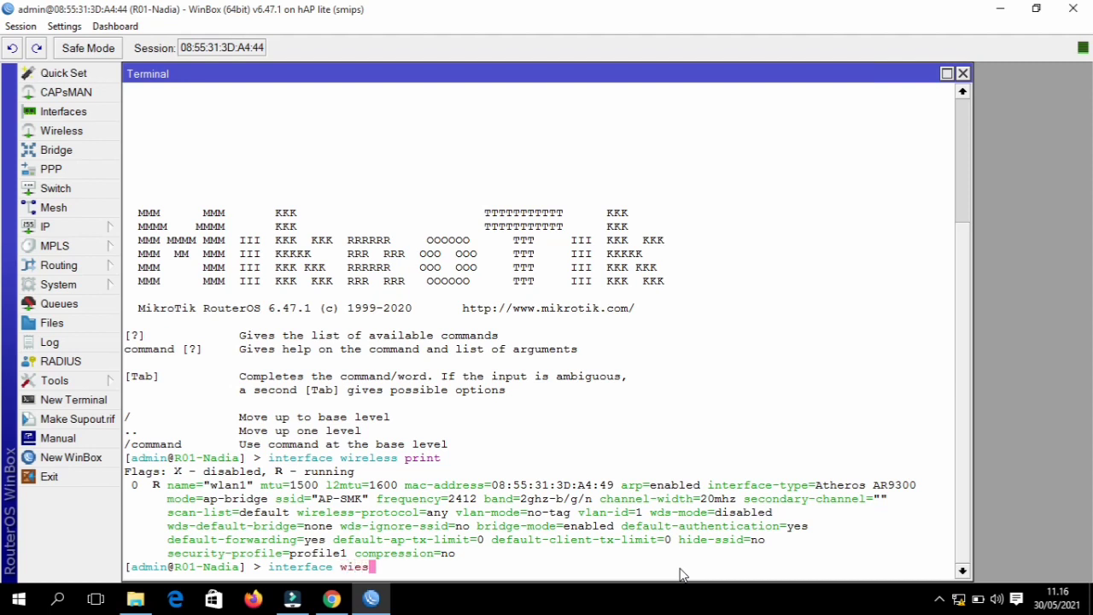
key("BackSpace")
key("BackSpace")
key("BackSpace")
key("BackSpace")
key("BackSpace")
key("BackSpace")
type("ire")
key("Tab")
type("set wlan")
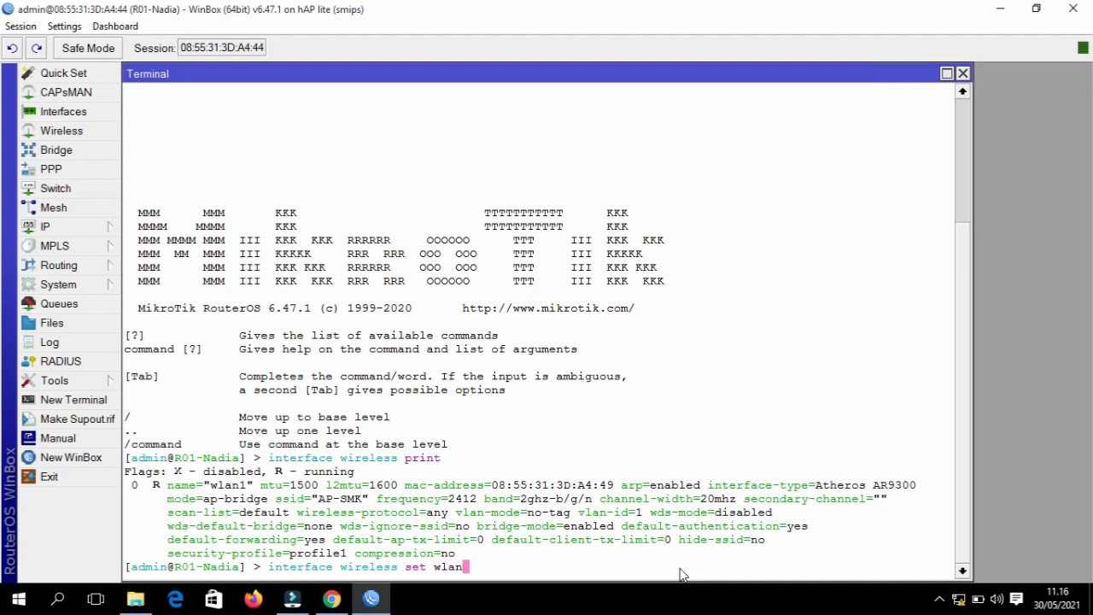
key("Tab")
type("def")
key("Tab")
type("aut")
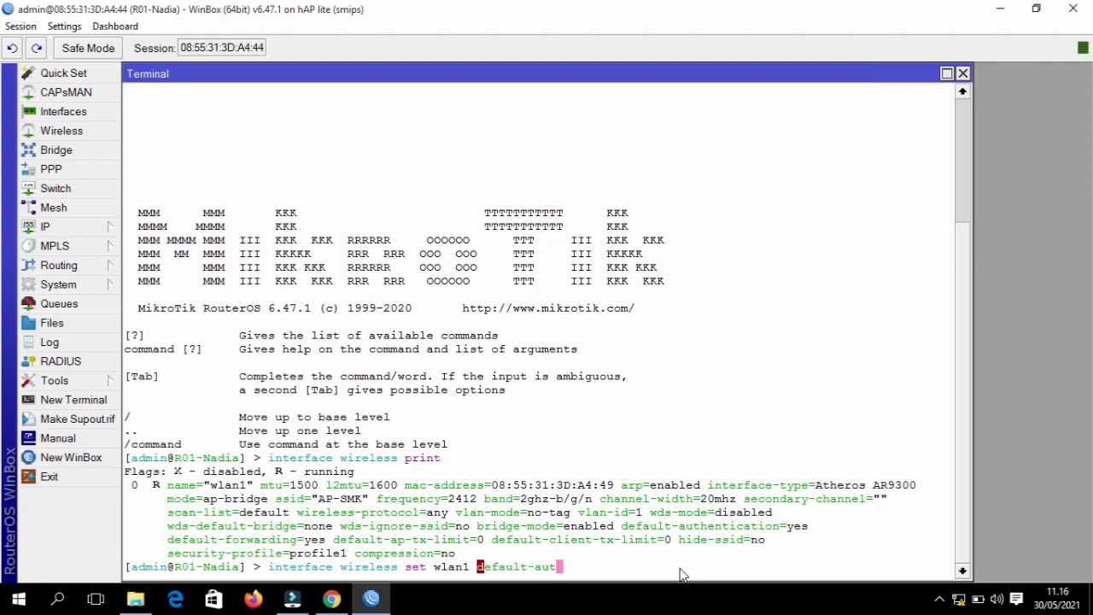
key("Tab")
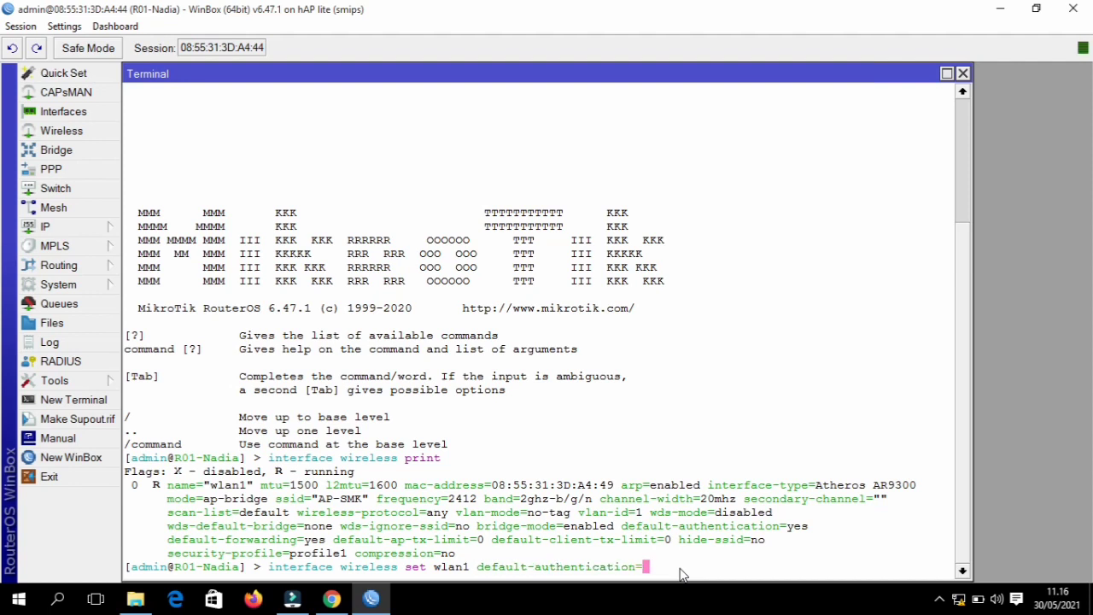
type("no")
key("Return")
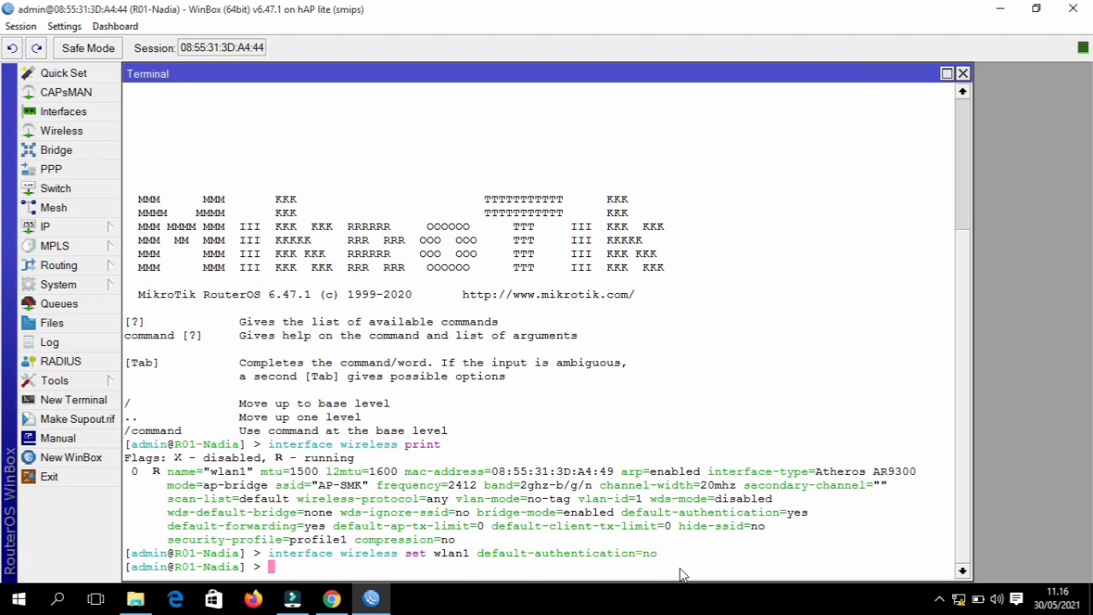
key("Up")
key("Up")
key("Return")
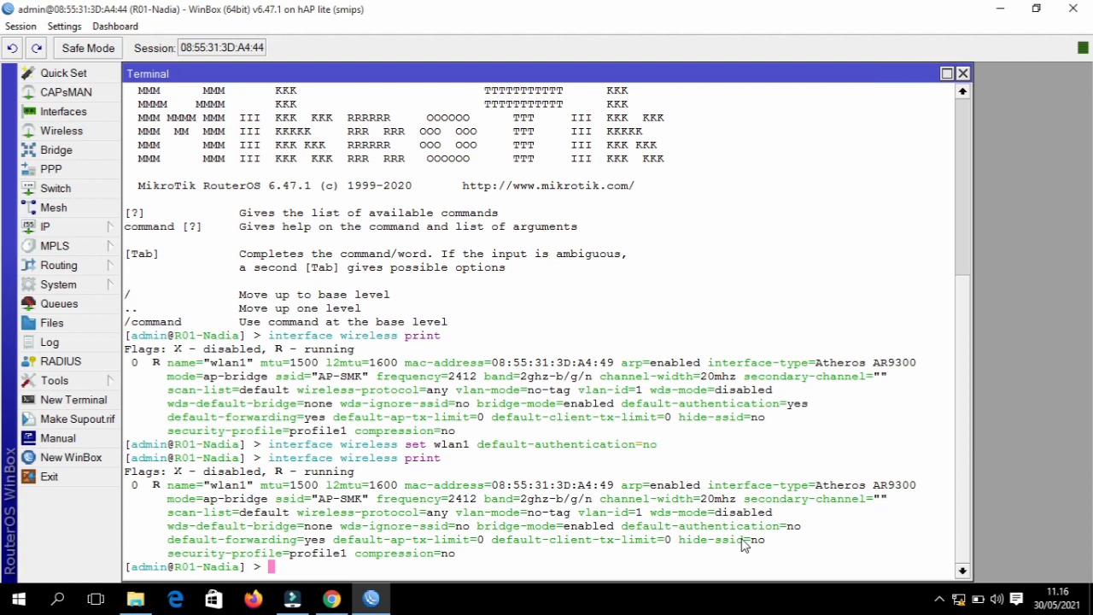
- Print the wlan1 registration table, now listing only one client
type("int")
key("Tab")
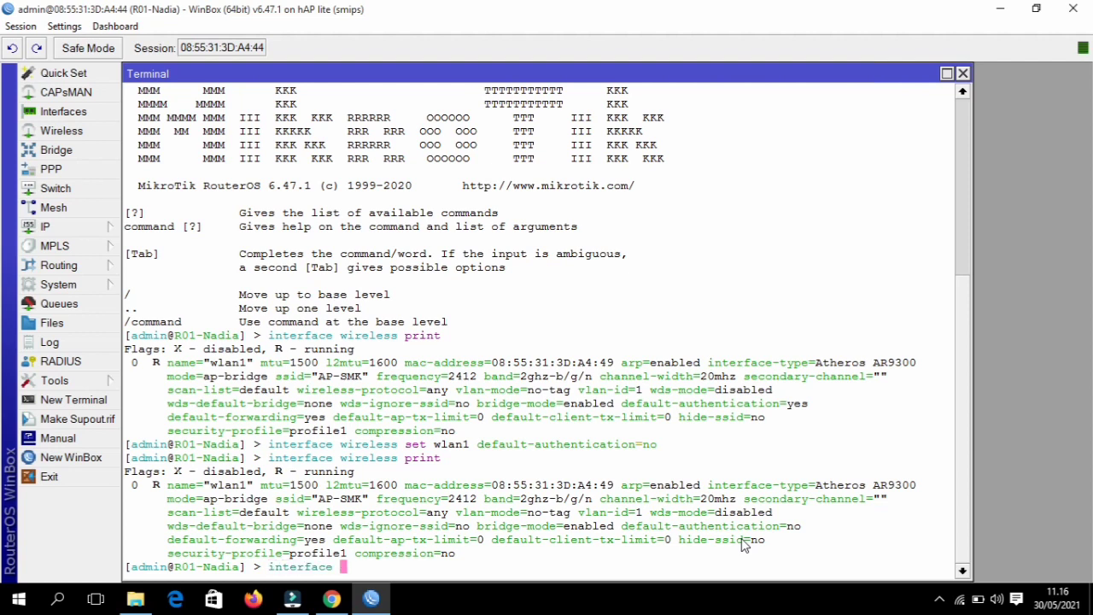
type("wire")
key("Tab")
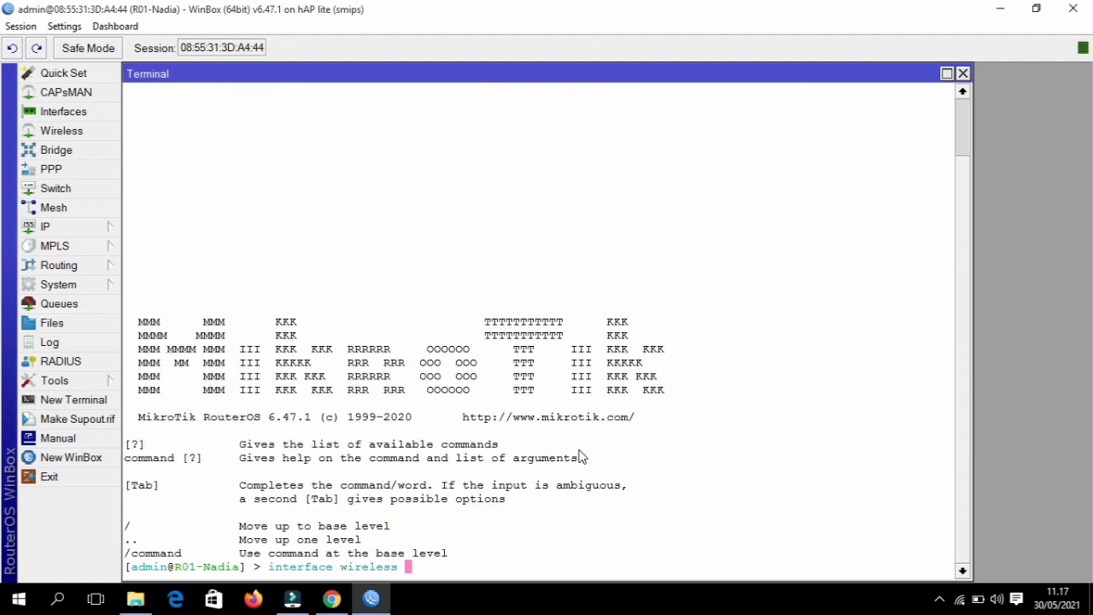
type("regi")
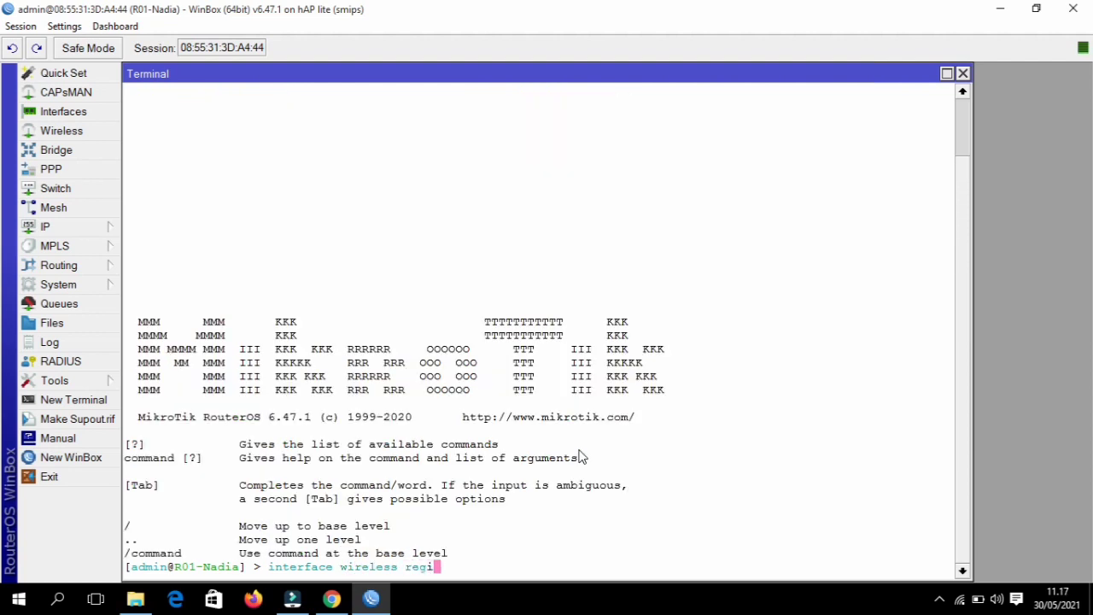
key("Tab")
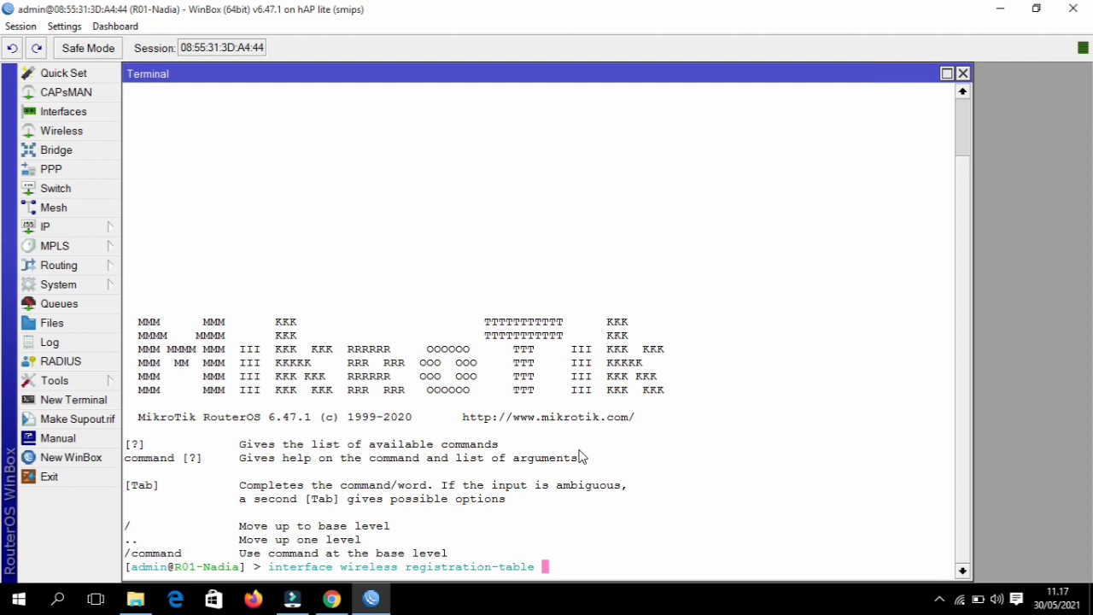
type("print")
key("Return")
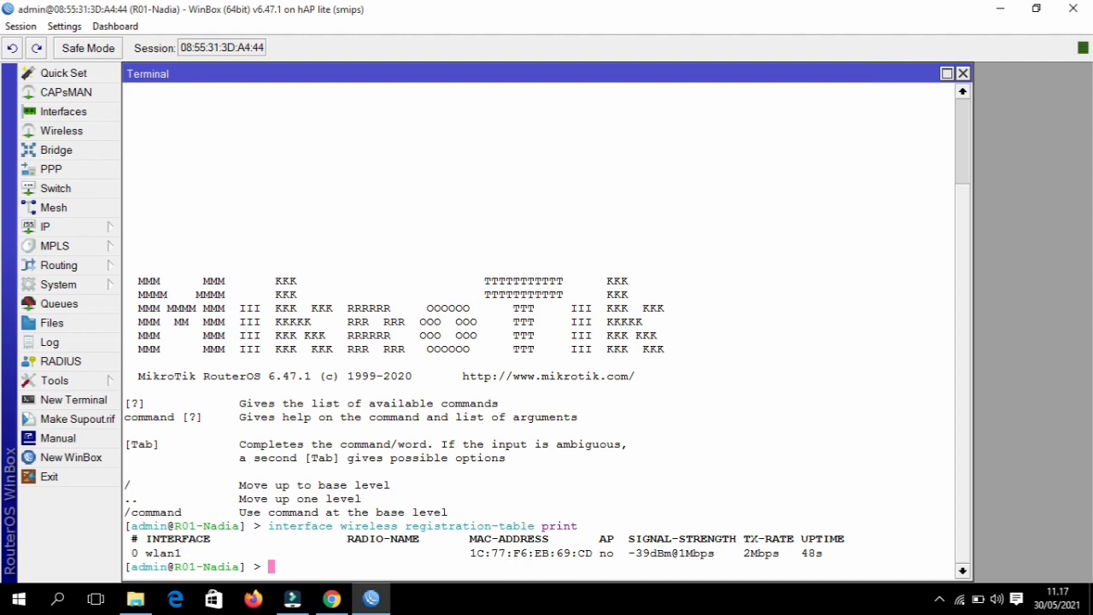
- Try connecting the laptop to AP-SMK, which is refused, and close the network list
left_click(960, 600)
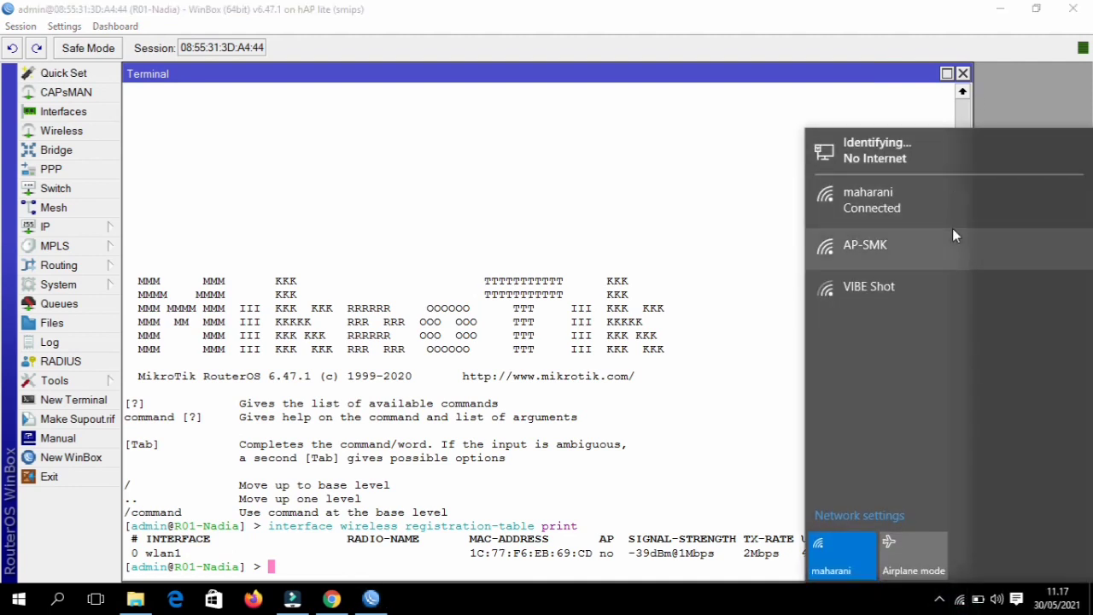
left_click(954, 233)
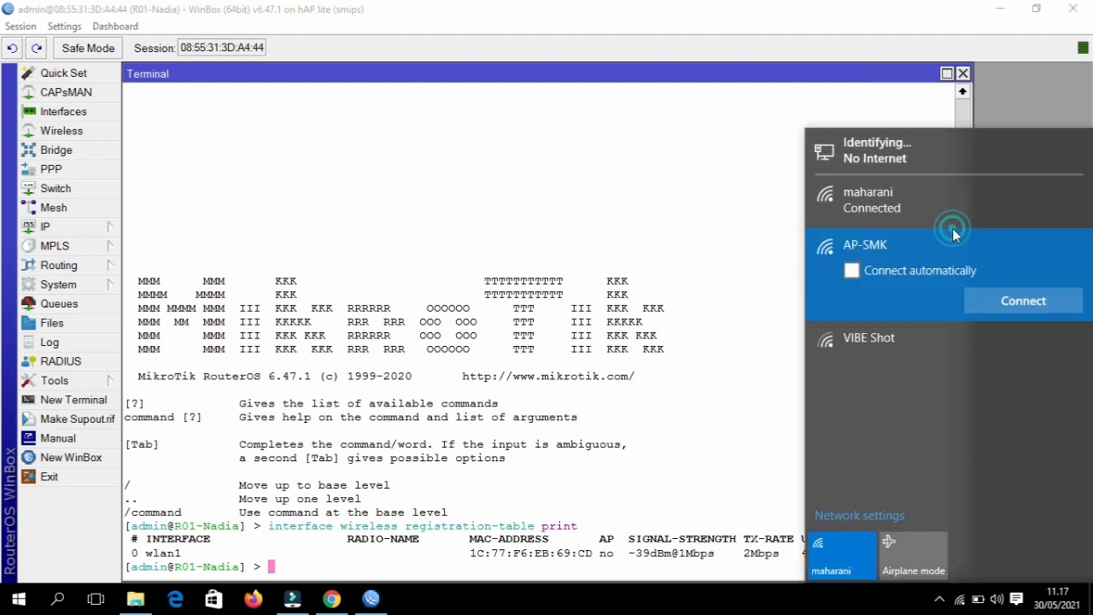
left_click(1014, 306)
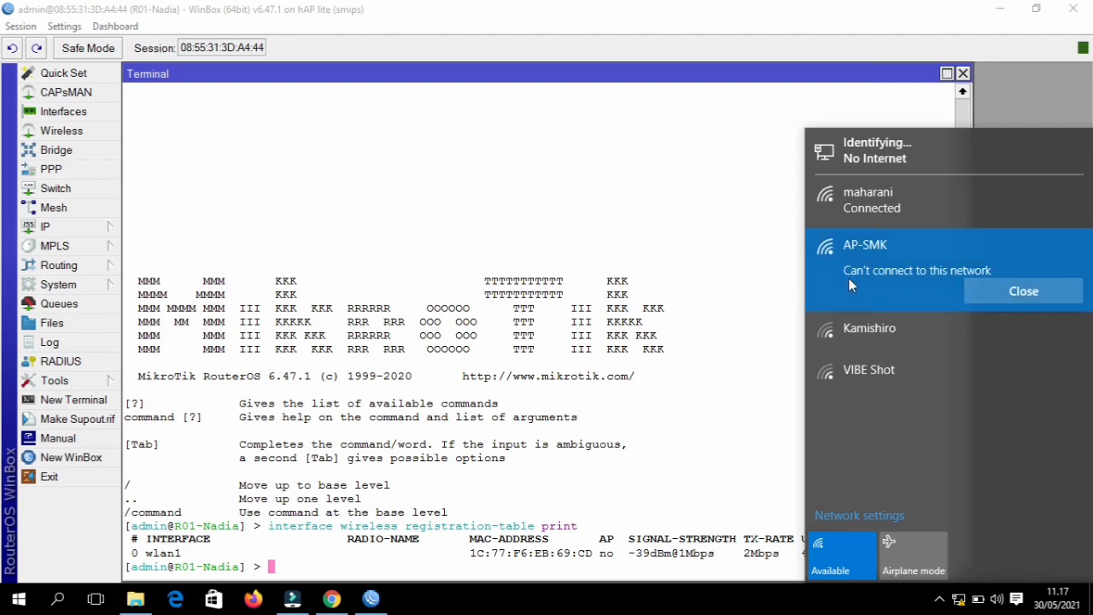
left_click(771, 319)
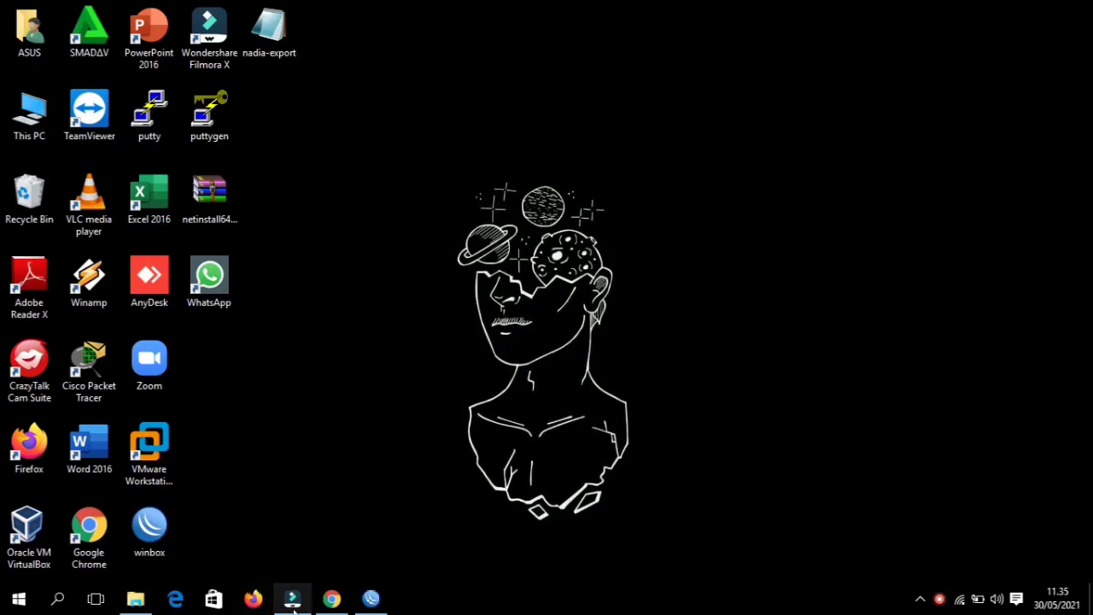
- Bring WinBox back and reprint wlan1's settings, showing default-authentication and default-forwarding as yes
left_click(381, 599)
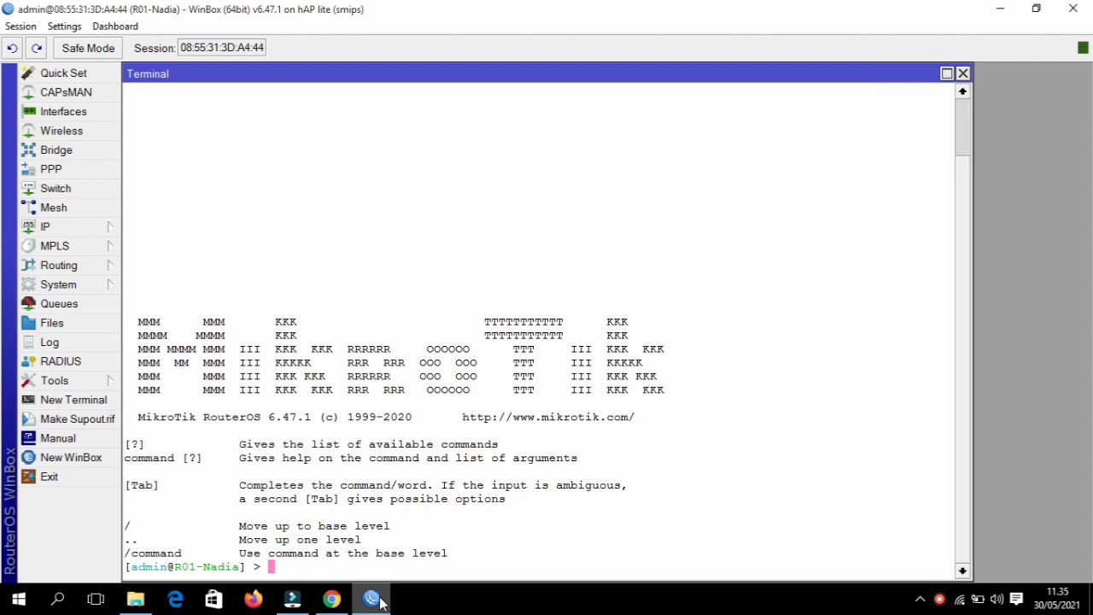
type("interface")
key("Tab")
type("wire")
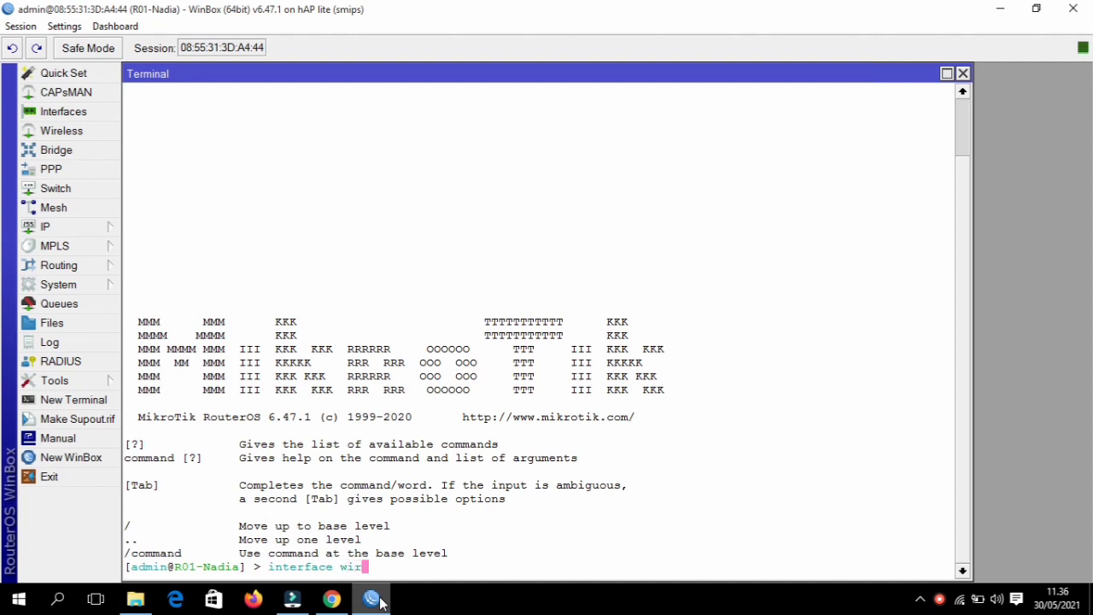
key("Tab")
type("pr")
key("Tab")
key("Return")
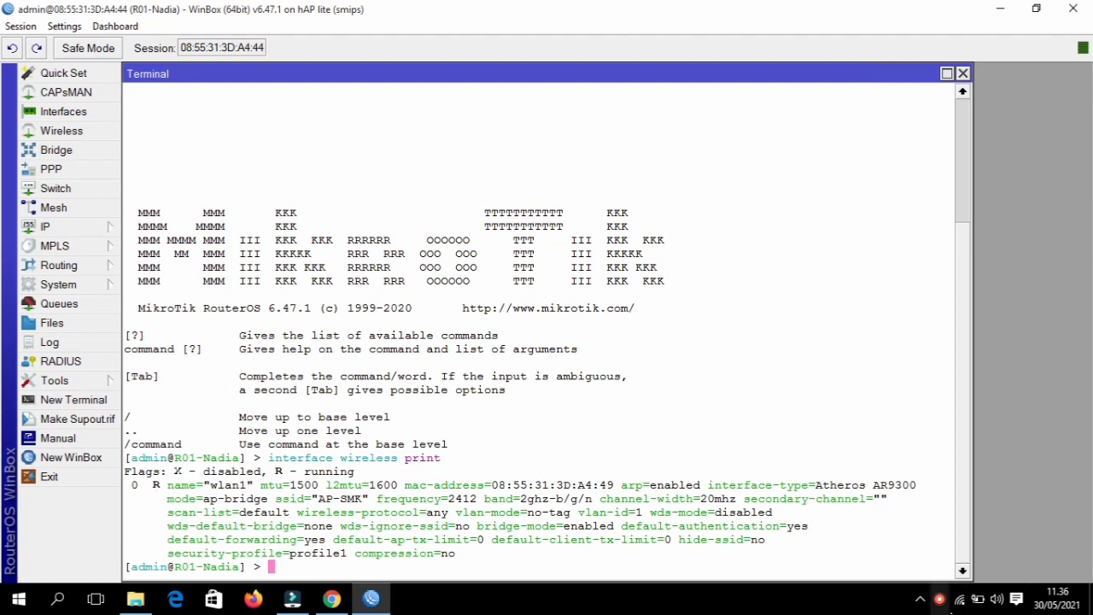
- Connect the laptop to AP-SMK, now shown as Limited, and close the network list
left_click(960, 600)
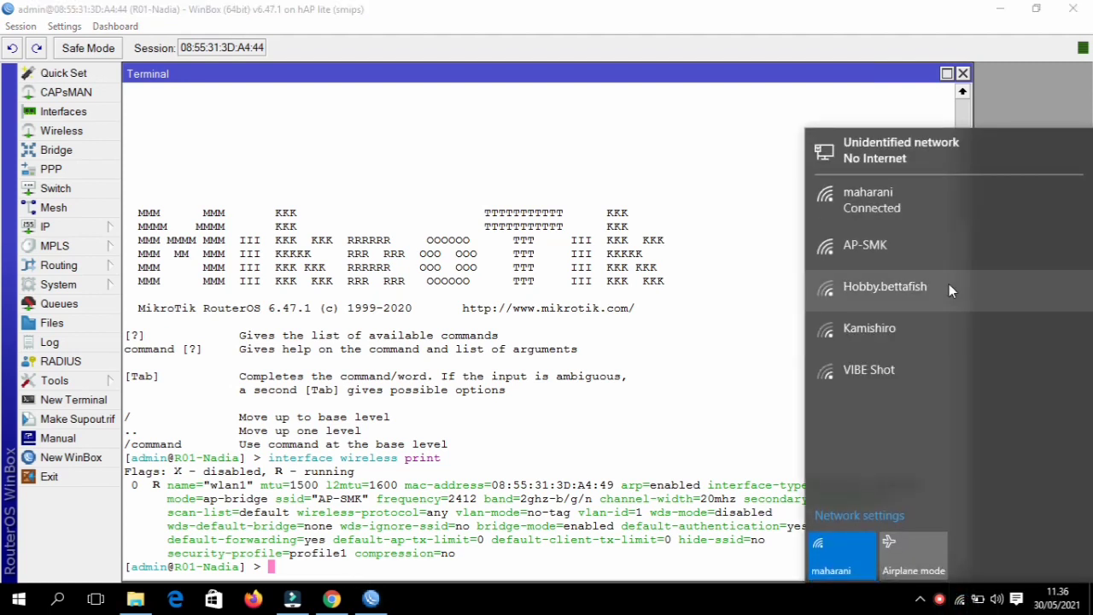
left_click(951, 249)
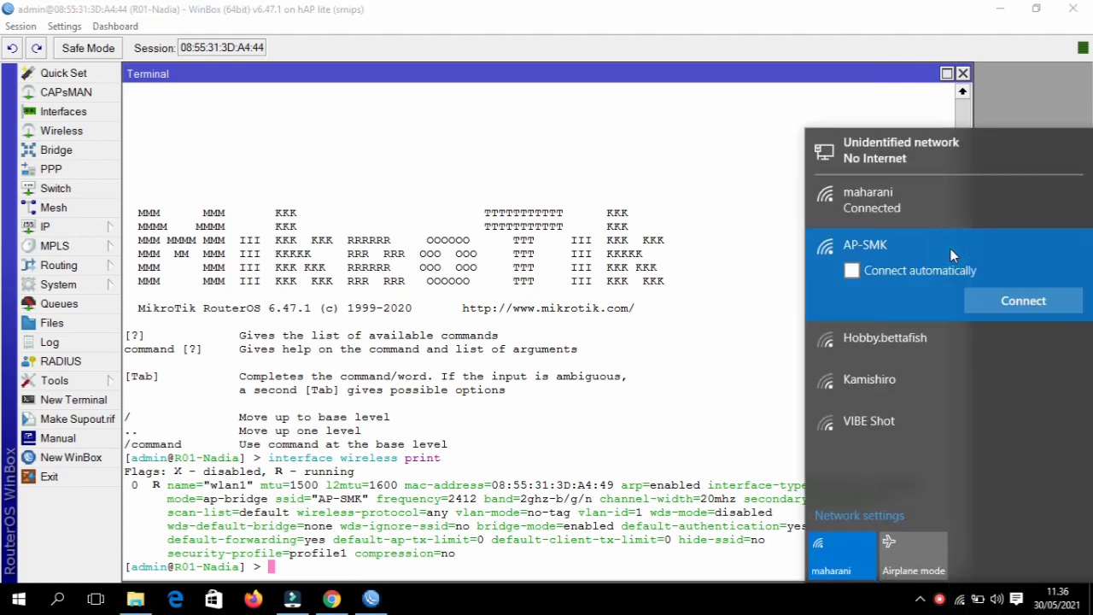
left_click(995, 294)
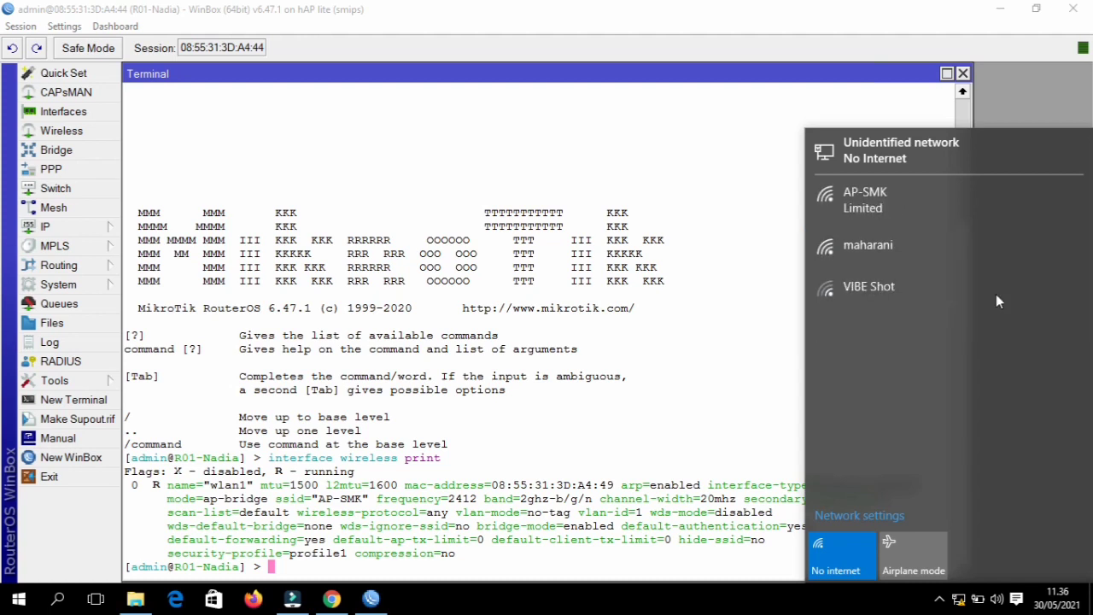
left_click(698, 430)
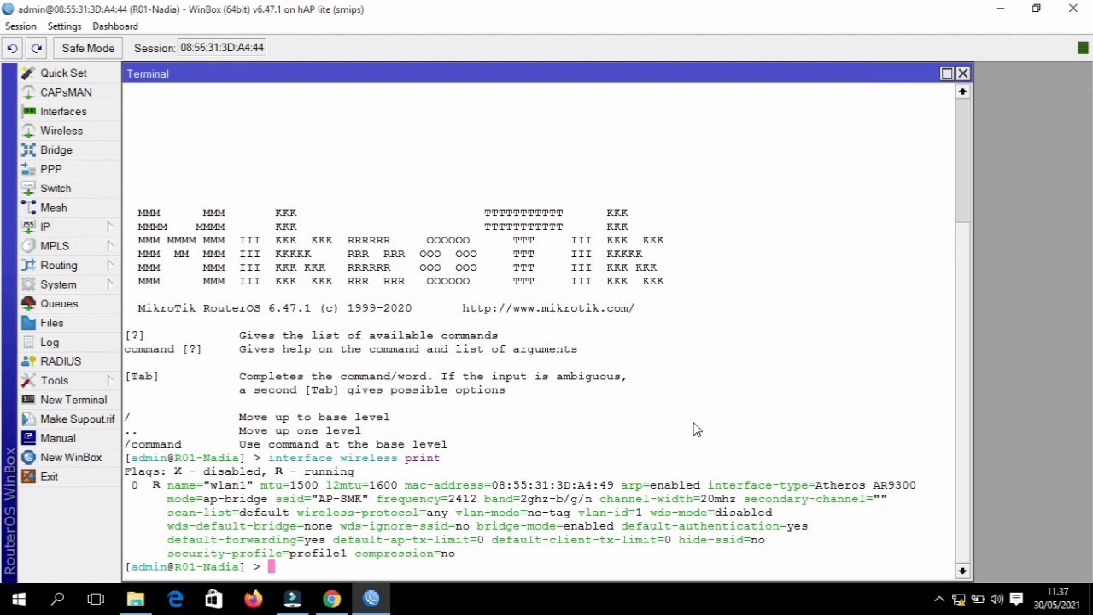
- Print the registration table with two wlan1 clients, and the bound leases 24.24.24.254 and 24.24.24.253
type("in")
key("Tab")
type("wi")
key("Tab")
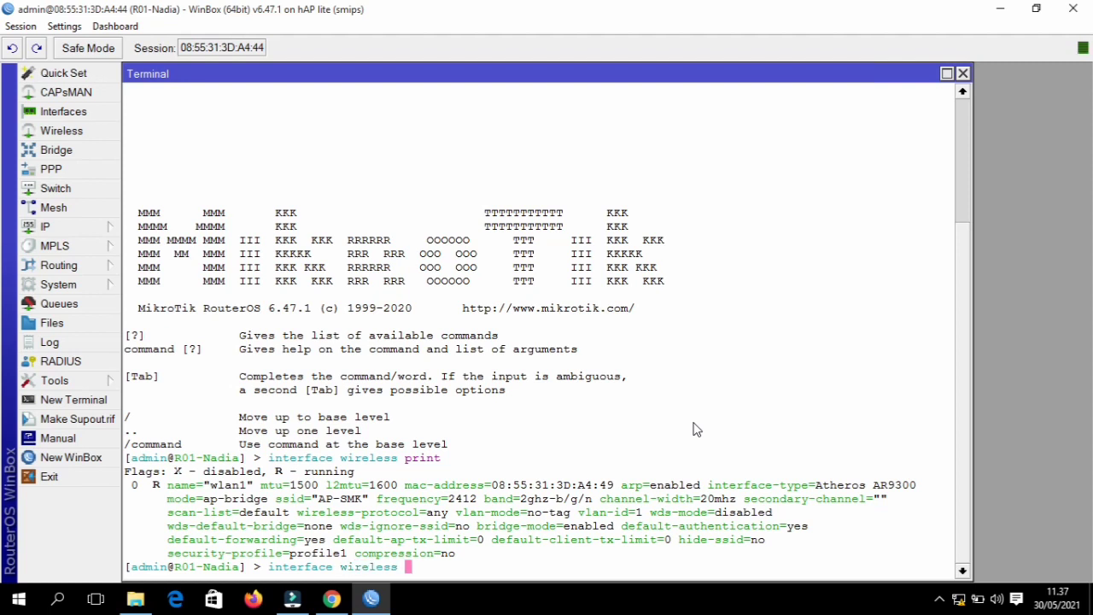
type("reg")
key("Tab")
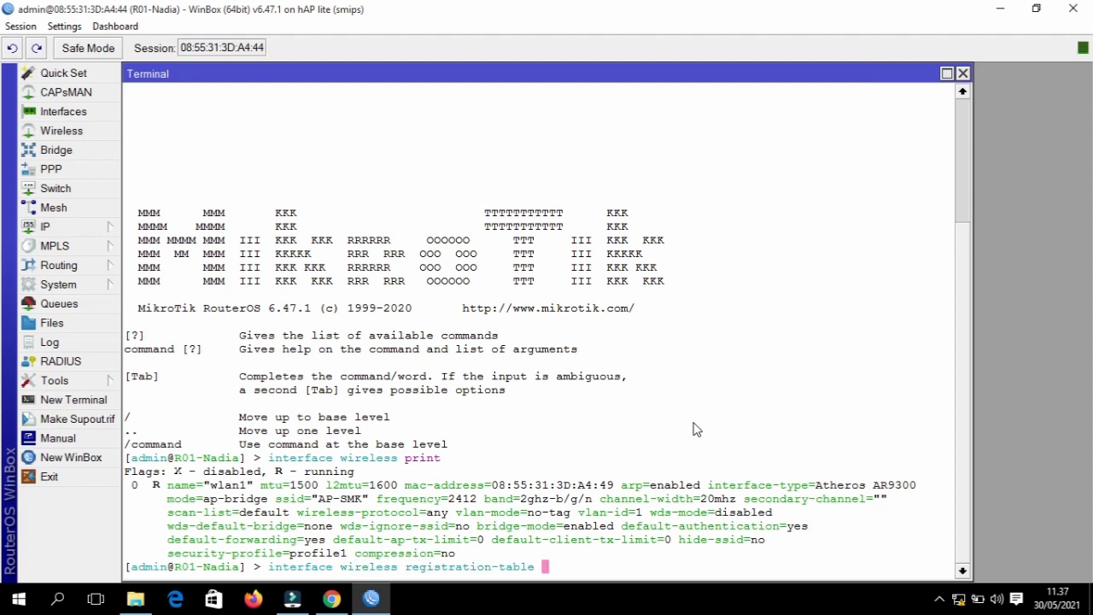
type("pr")
key("Tab")
key("Return")
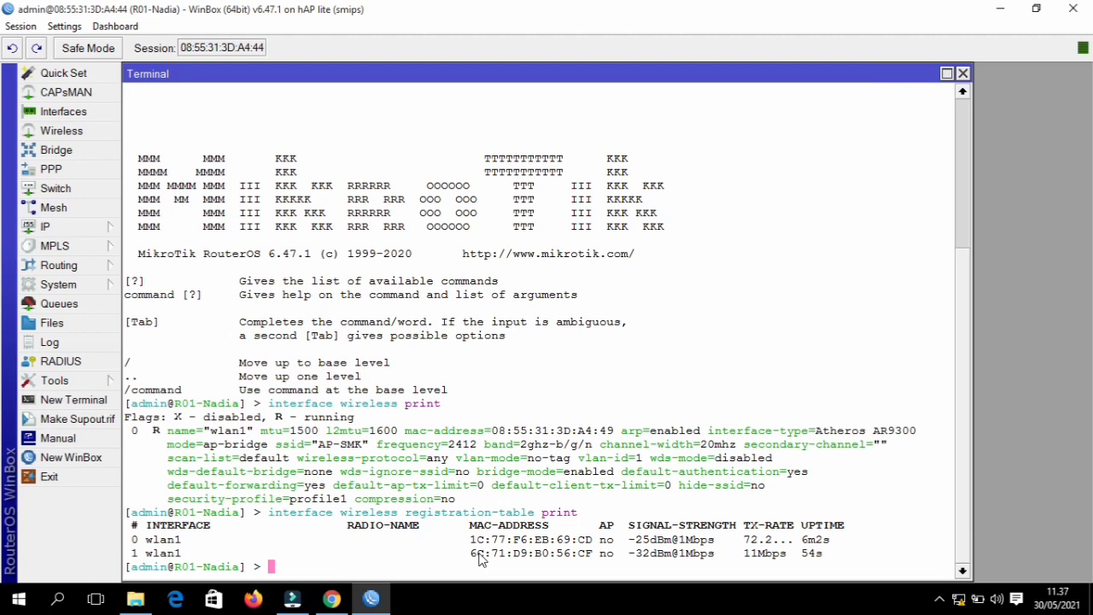
type("ip dhcp-server lease print")
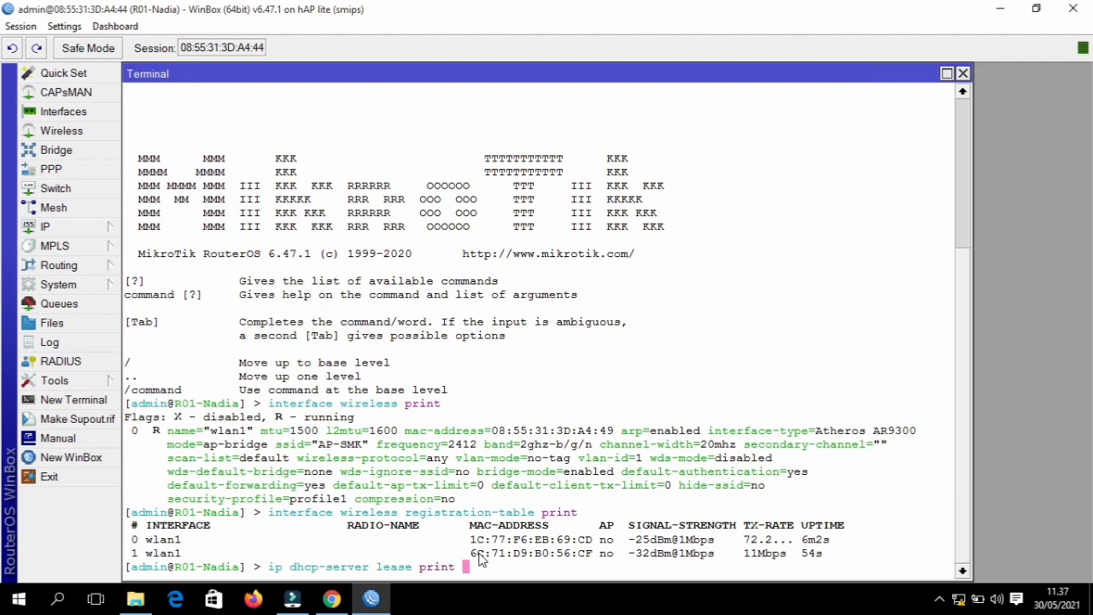
key("Return")
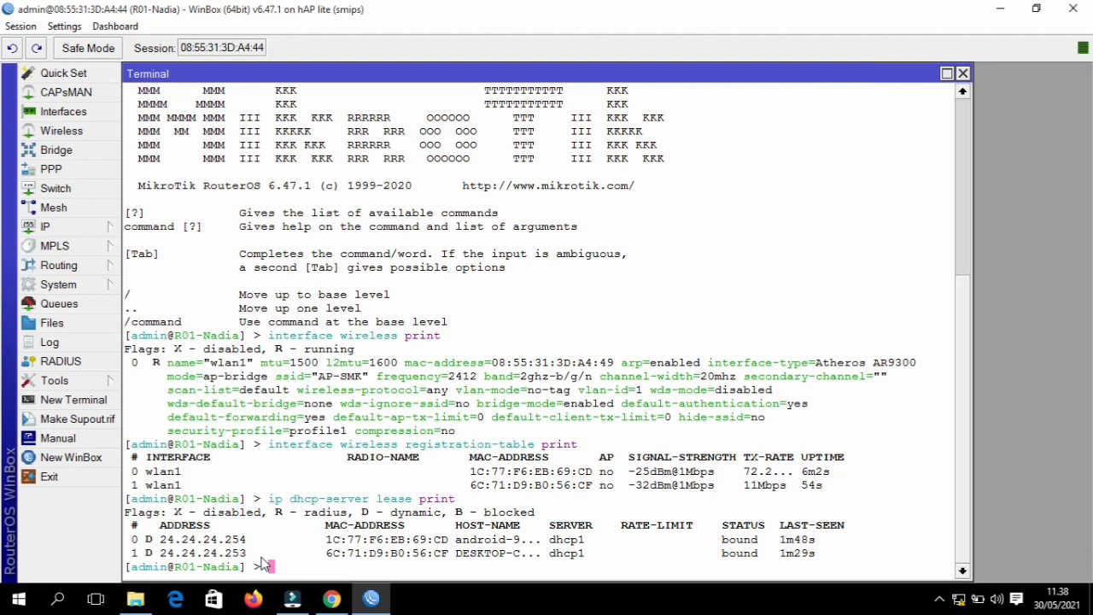
- Ping 24.24.24.254 from Command Prompt (4 of 4 replies, 0% loss), then close it
key("super+r")
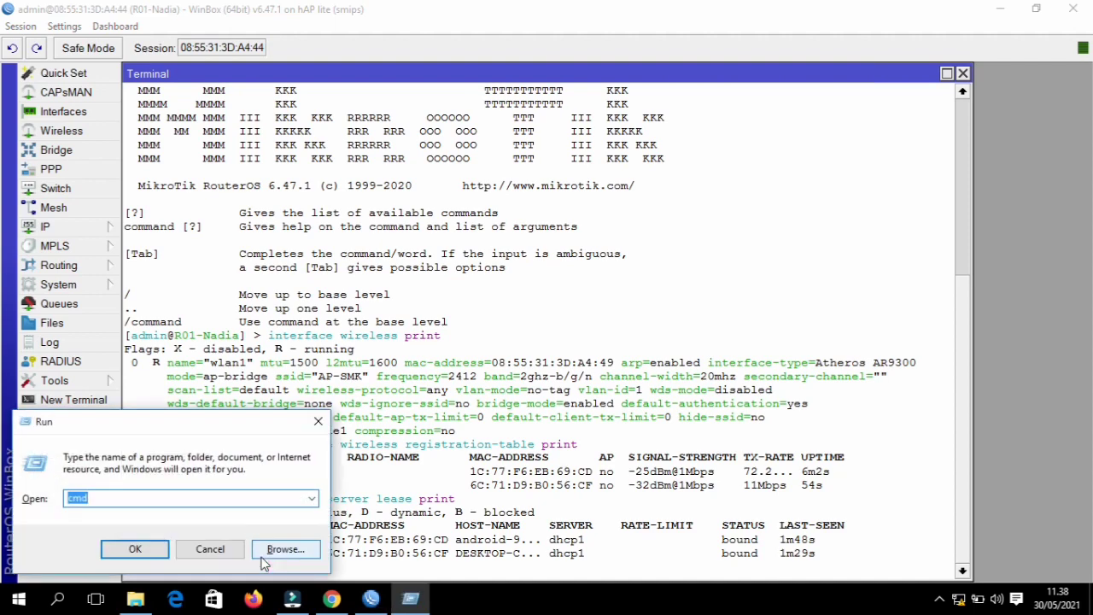
key("Return")
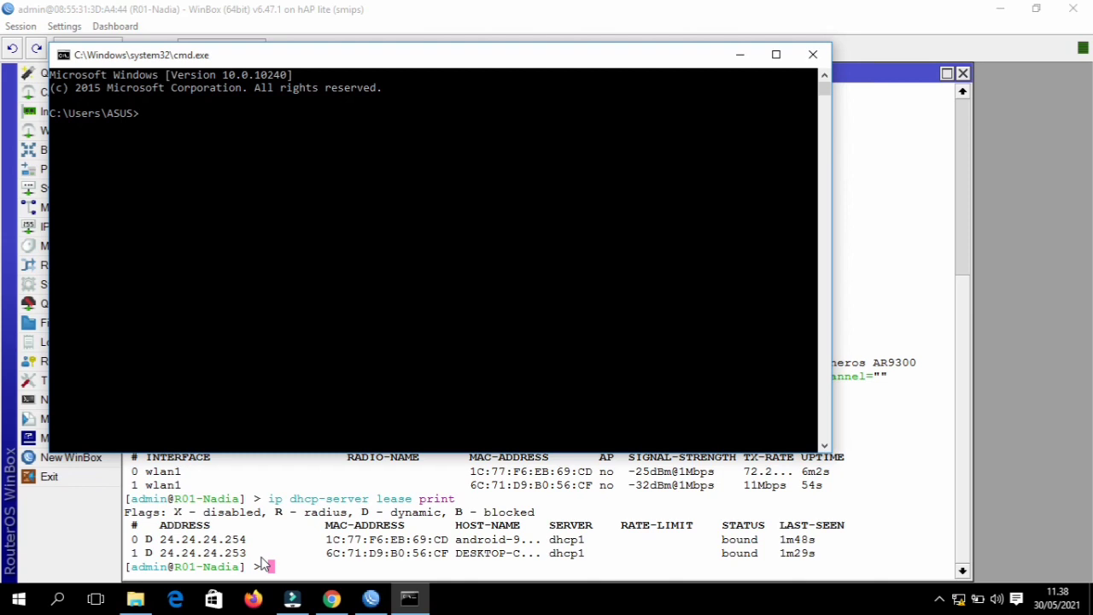
type("ping 24.24.24.254")
key("Return")
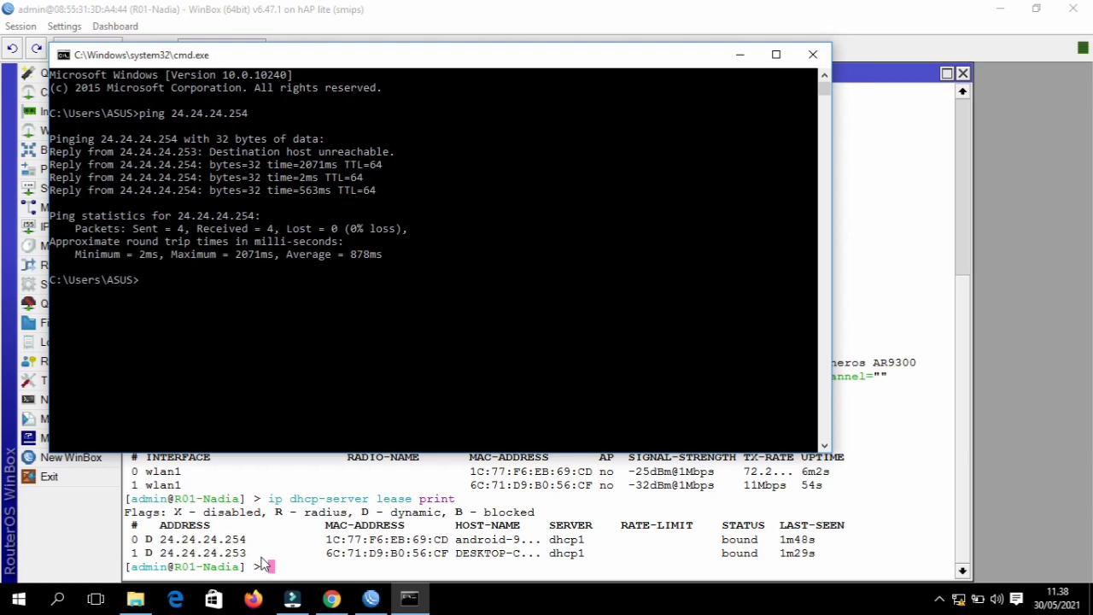
left_click(811, 55)
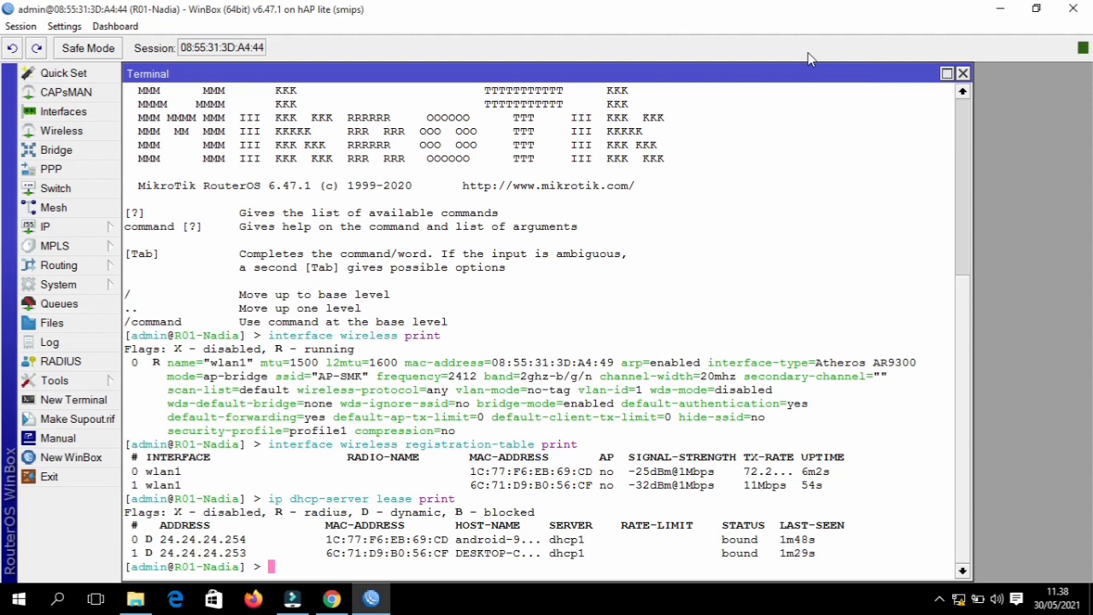
- Run a mistyped ping to '24.24.24/254' in Command Prompt, then close the console
key("super+r")
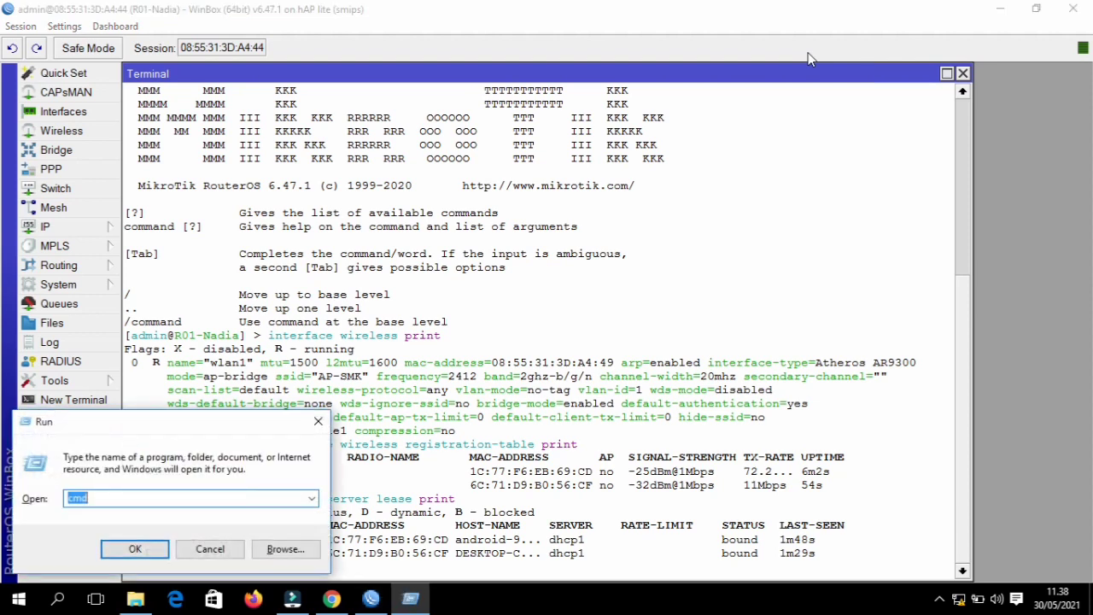
key("Return")
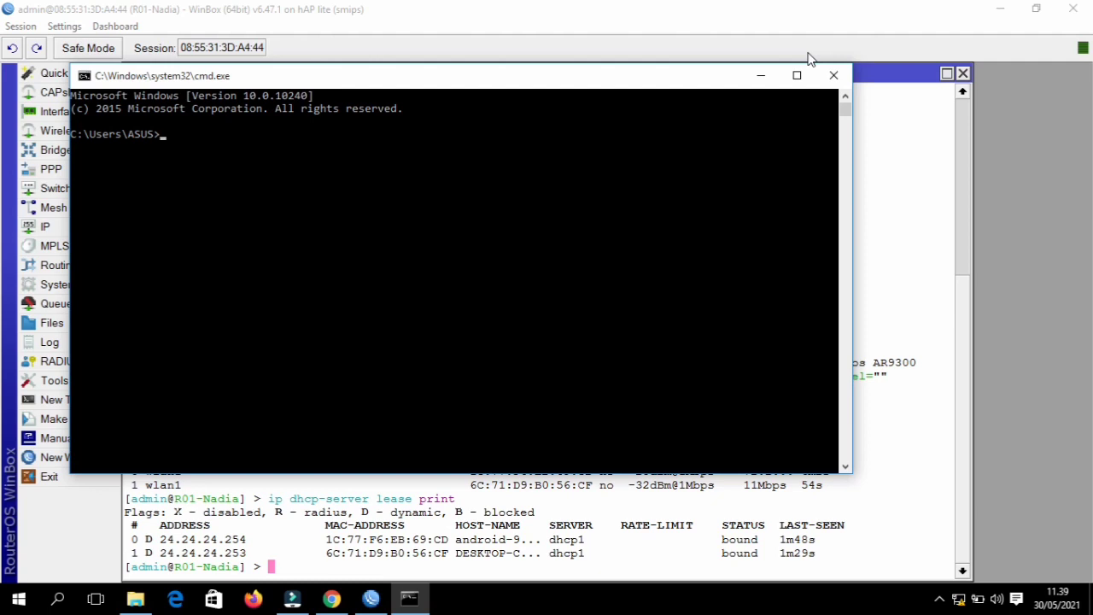
type("ping")
type(" 24")
type(".24")
type(".2")
type("4")
type("/")
type("254")
key("Return")
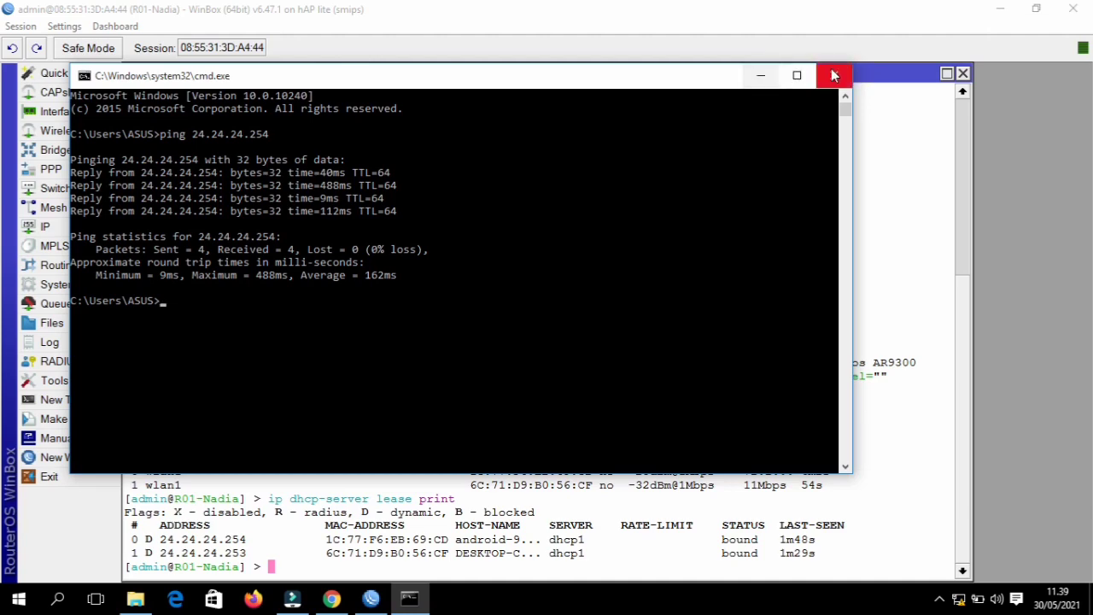
left_click(836, 75)
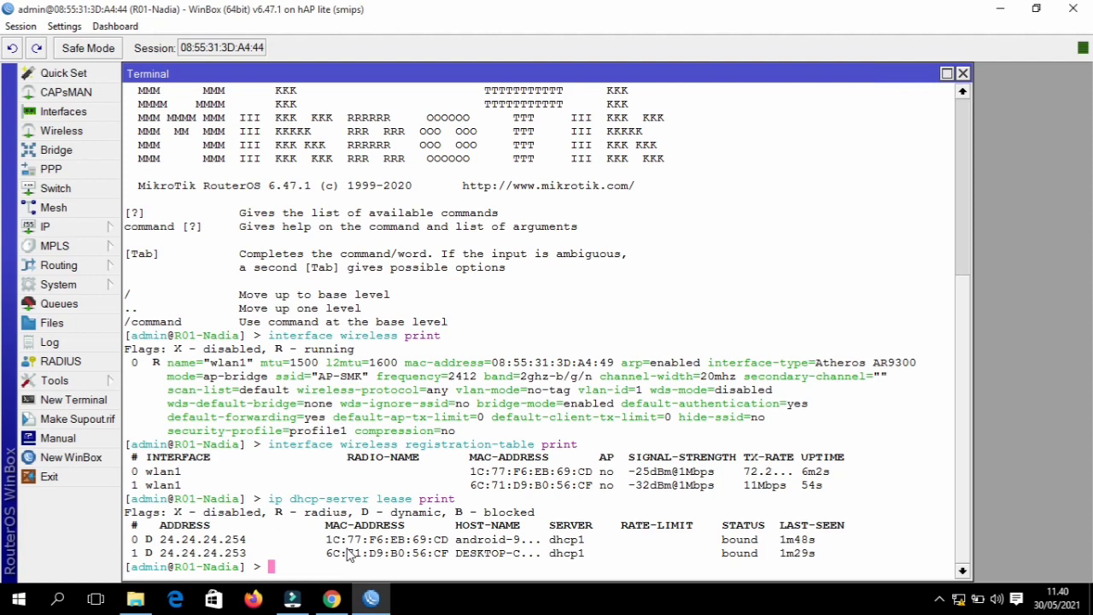
- Ping 24.24.24.254 from a fresh Command Prompt (4 of 4 replies, 124ms), then minimize it
key("super+r")
key("Return")
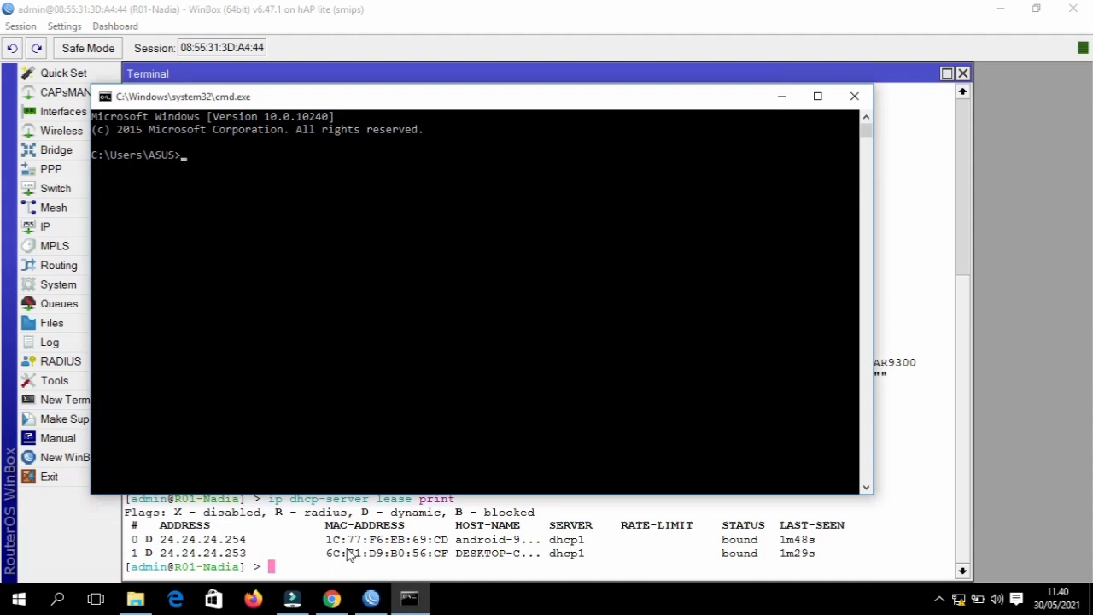
type("ping 24.24.24.254")
key("Return")
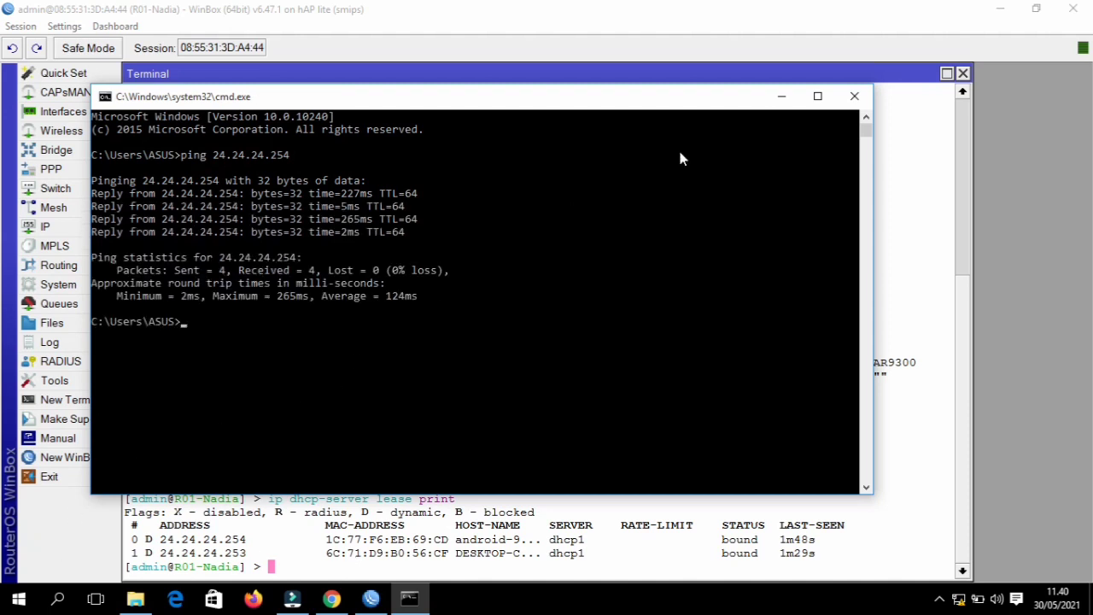
left_click(782, 97)
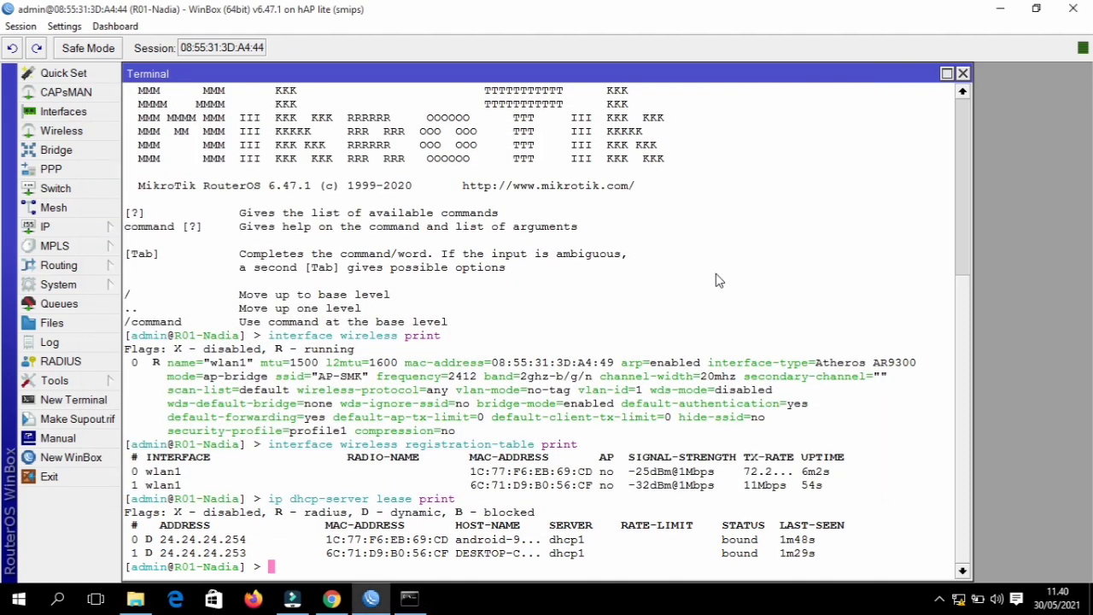
- List the wireless interface settings with 'interface wireless print'
type("int")
key("Tab")
type("wire")
key("Tab")
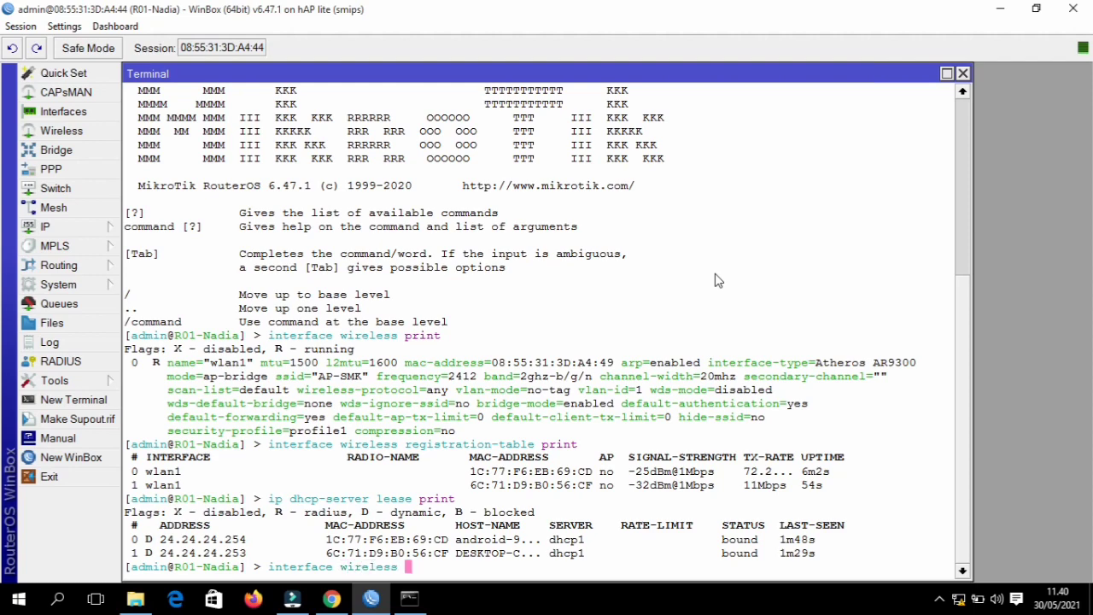
type("pr")
key("Tab")
key("Return")
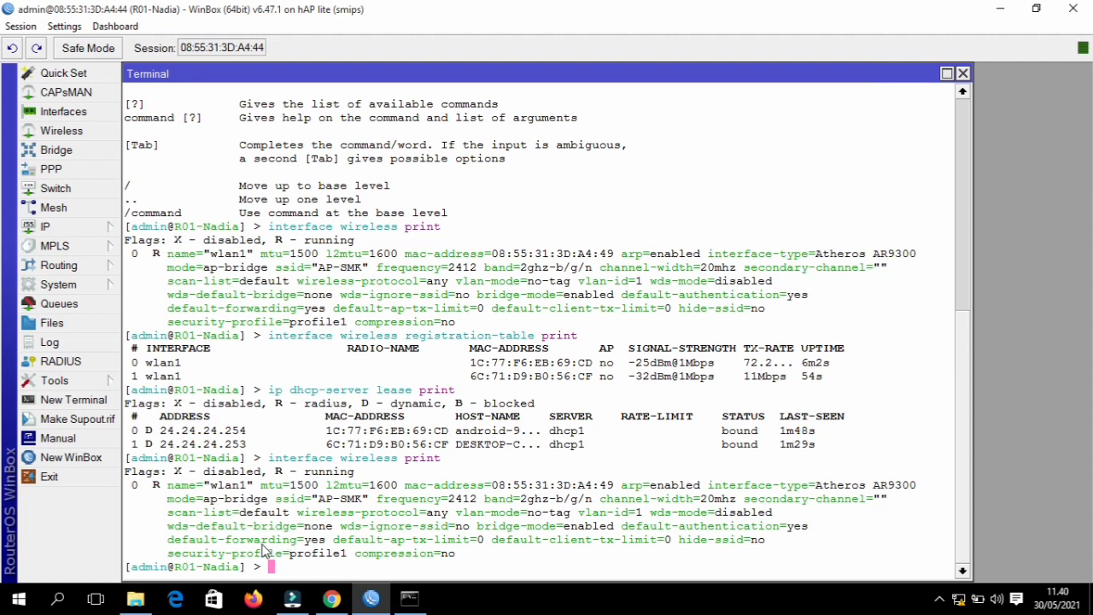
- Set wlan1 default-forwarding=no and reprint the wireless list to confirm it
type("int")
key("Tab")
type("wireless ")
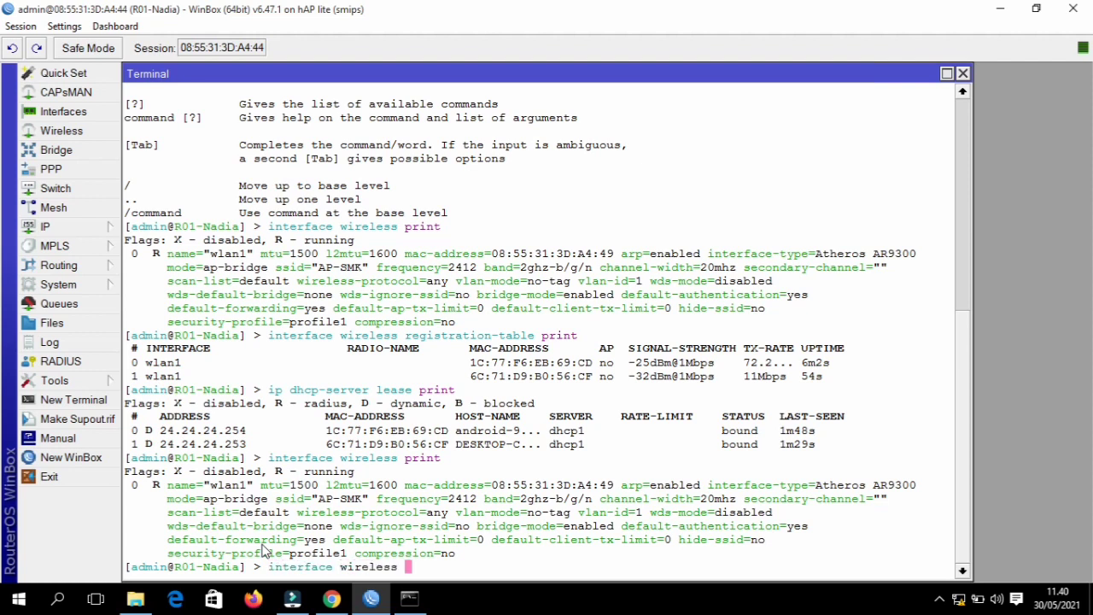
type("set wlan")
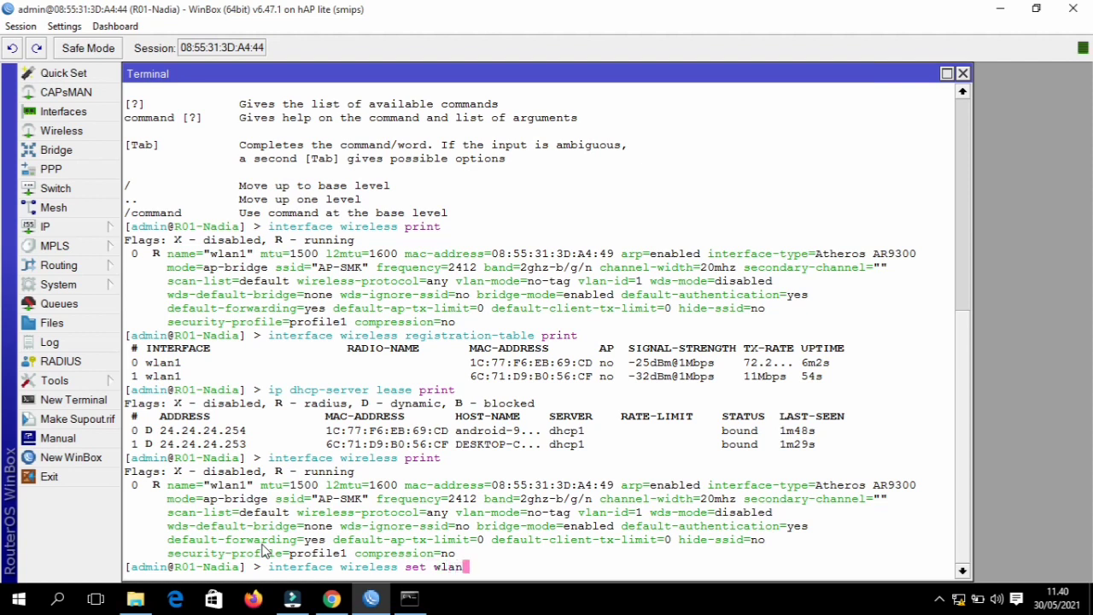
type("1 default-f")
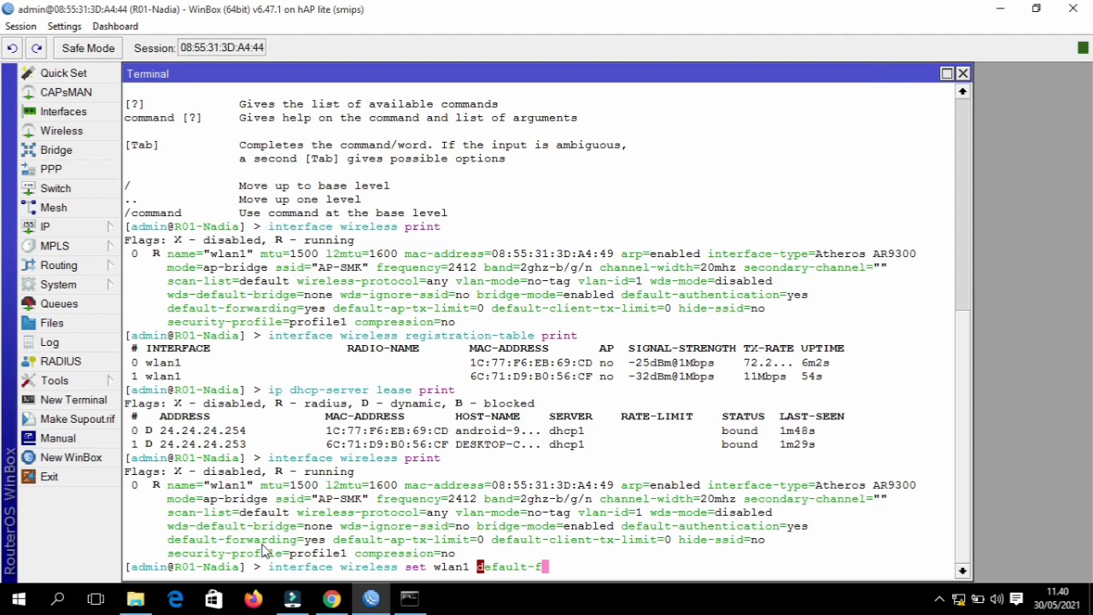
key("Tab")
type("no")
key("Return")
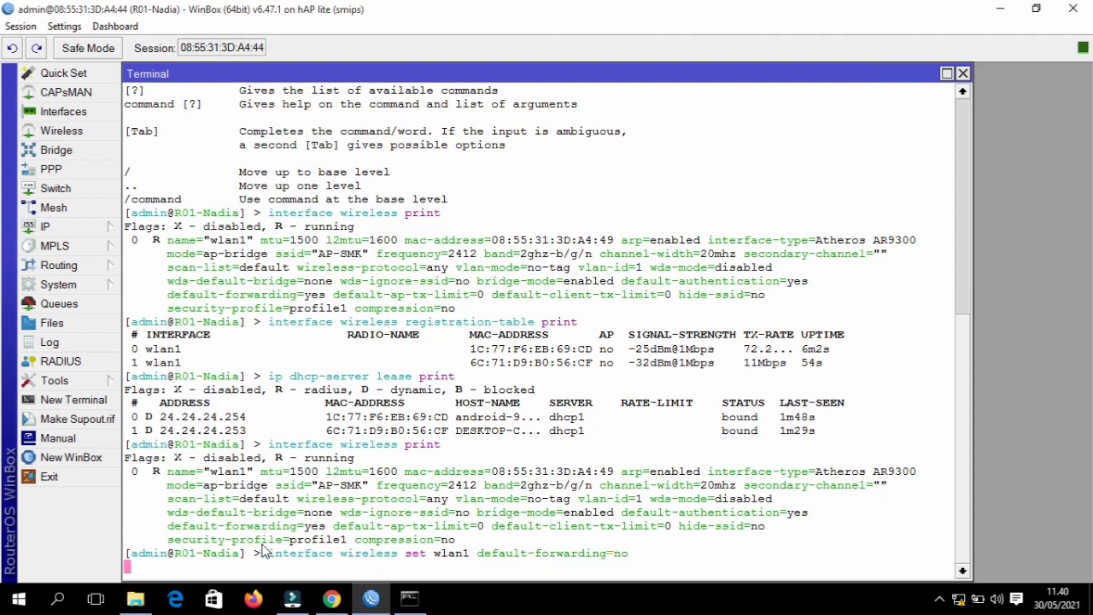
key("Up")
key("Up")
key("Return")
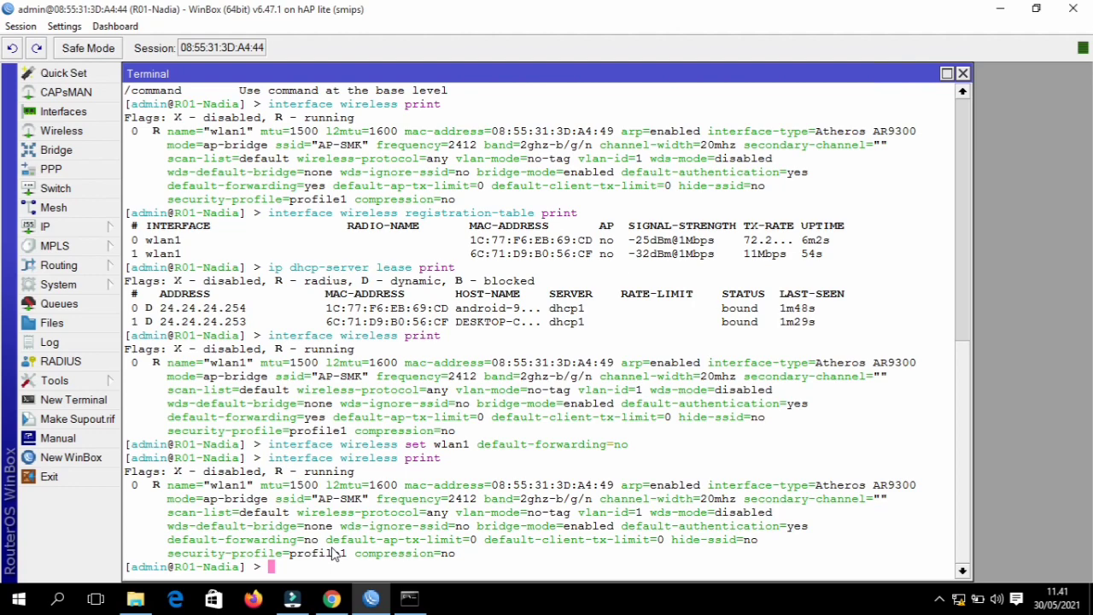
- From the PC, ping 24.24.24.254 (now unreachable) and the router at 24.24.24.1 (replies)
left_click(409, 603)
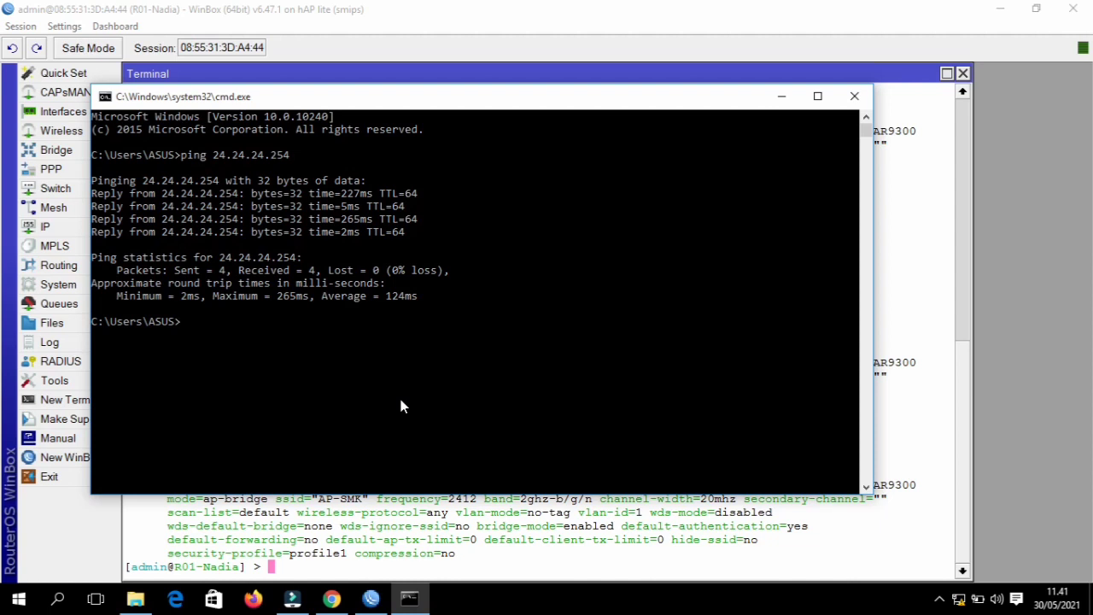
type("ping")
key("BackSpace")
key("BackSpace")
key("BackSpace")
key("BackSpace")
key("BackSpace")
key("Up")
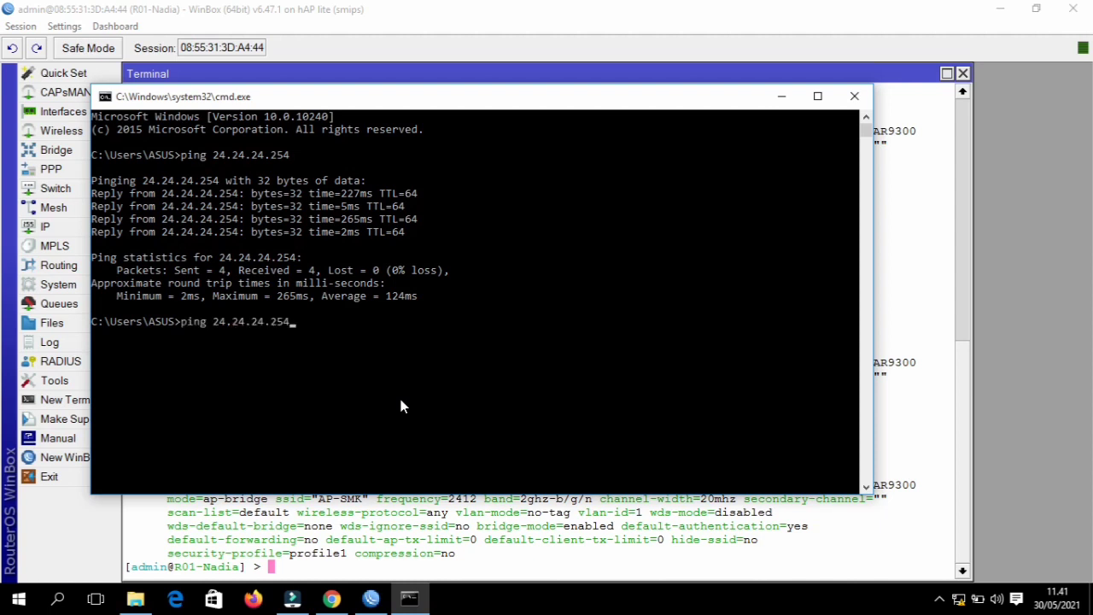
key("Return")
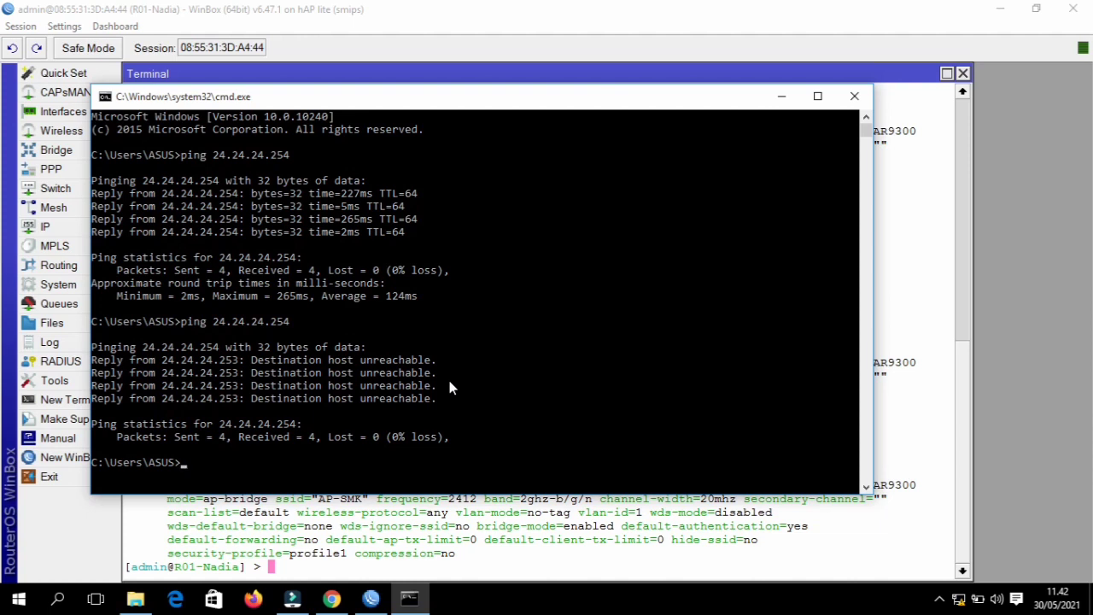
type("ping 24.24.24.1")
key("Return")
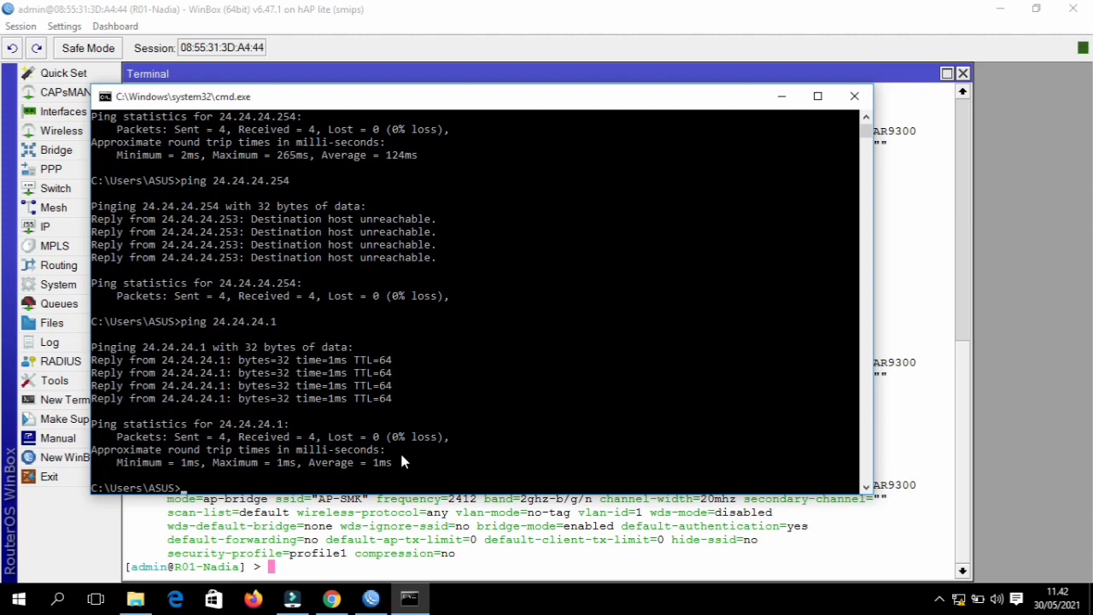
- From the router terminal, ping clients 24.24.24.253 and 24.24.24.254, each replying 4 of 4
left_click(783, 96)
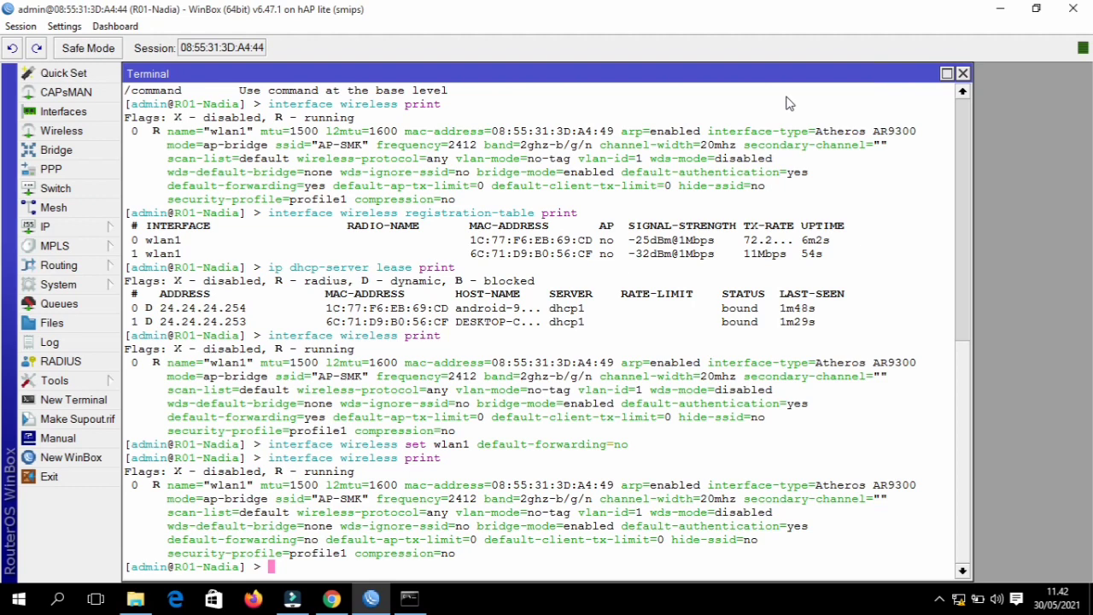
type("ping 24..24.2")
key("BackSpace")
key("BackSpace")
key("BackSpace")
key("BackSpace")
key("BackSpace")
type("24.24")
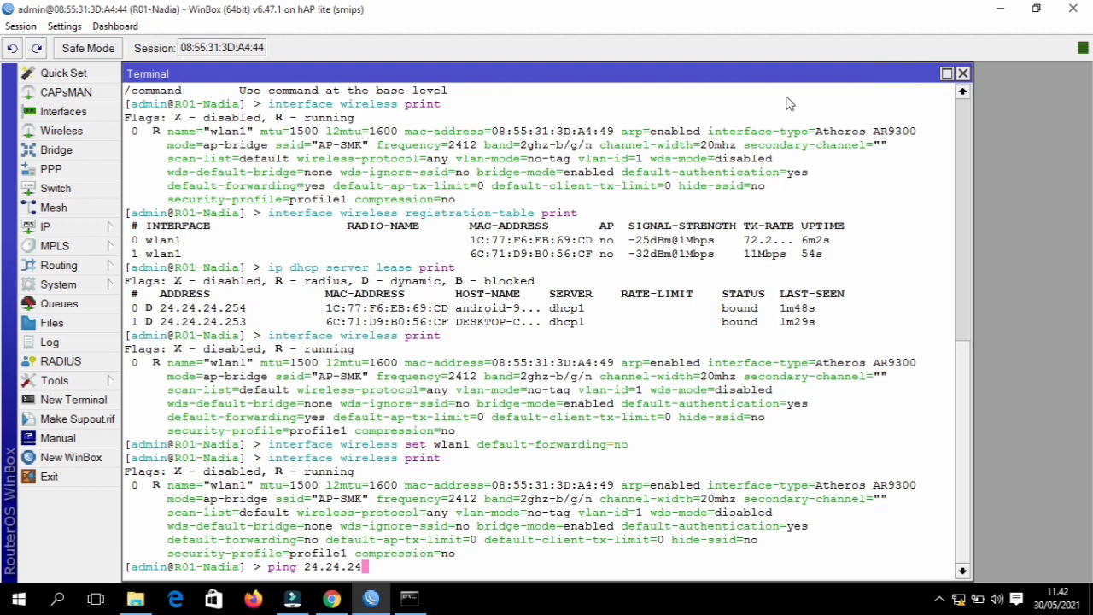
type(".253")
key("Return")
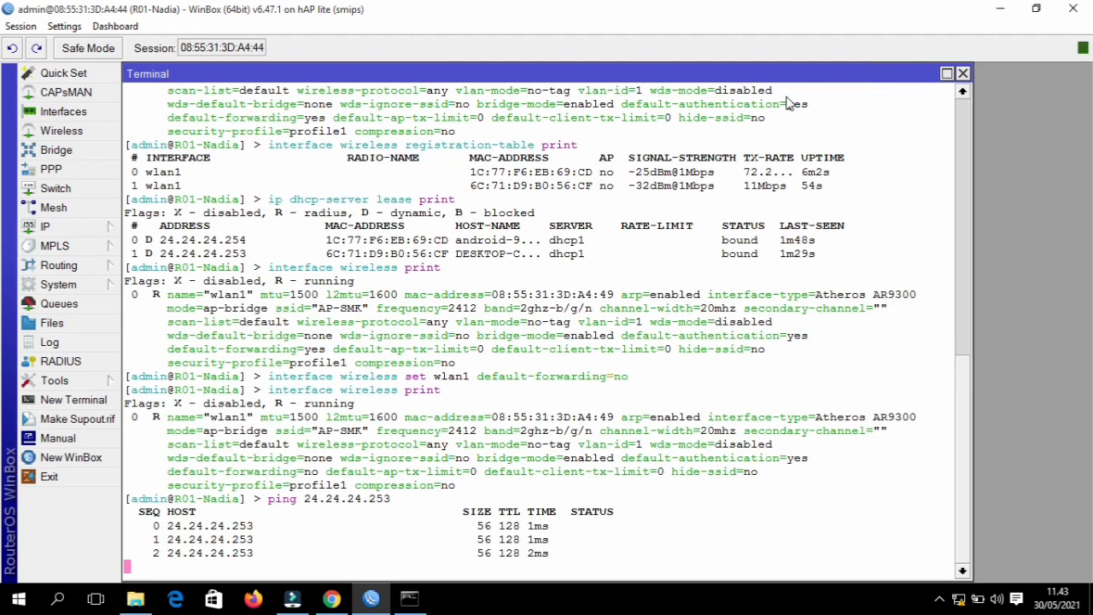
key("ctrl+c")
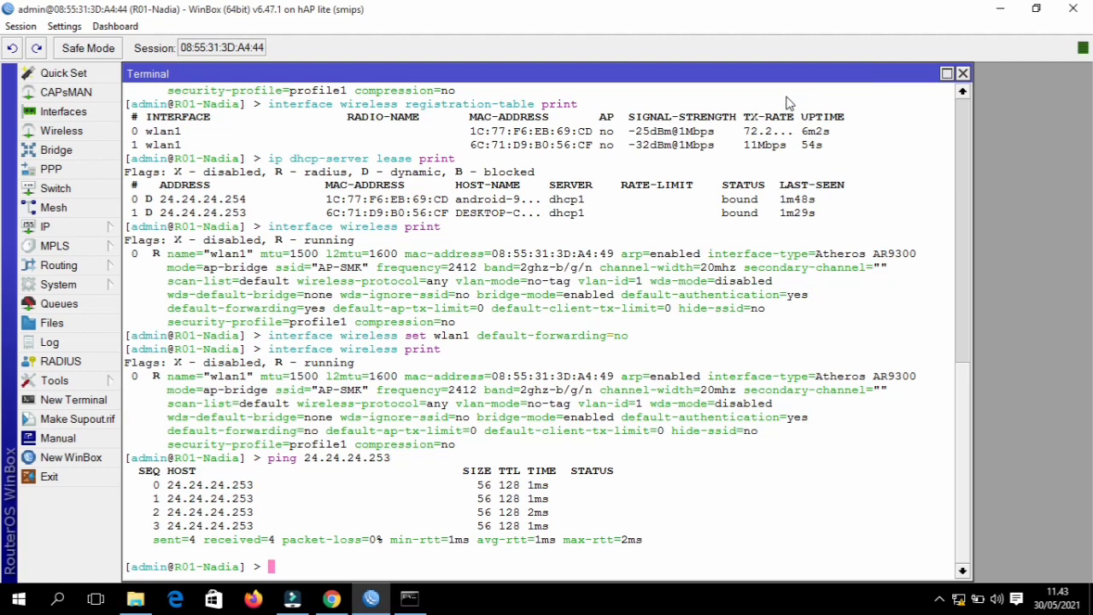
type("ping 24.24.24.254")
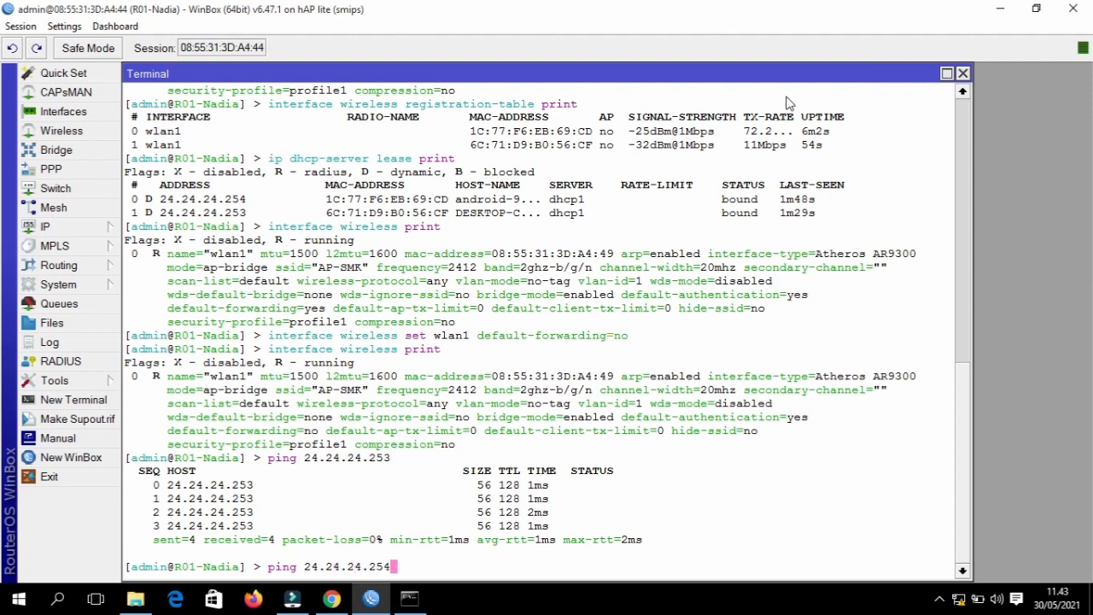
key("Return")
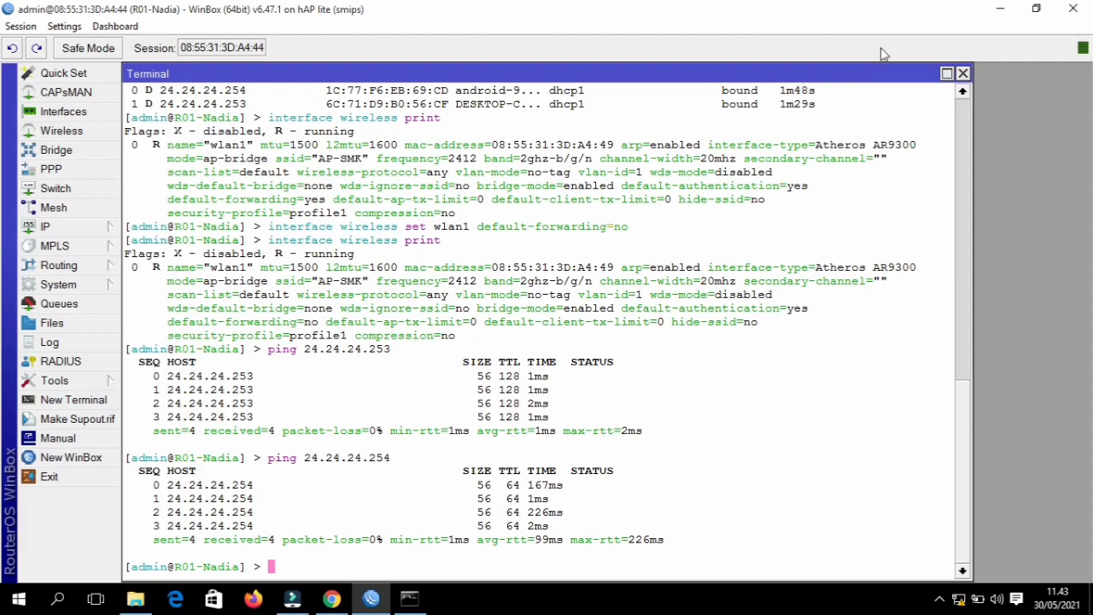
left_click(1004, 8)
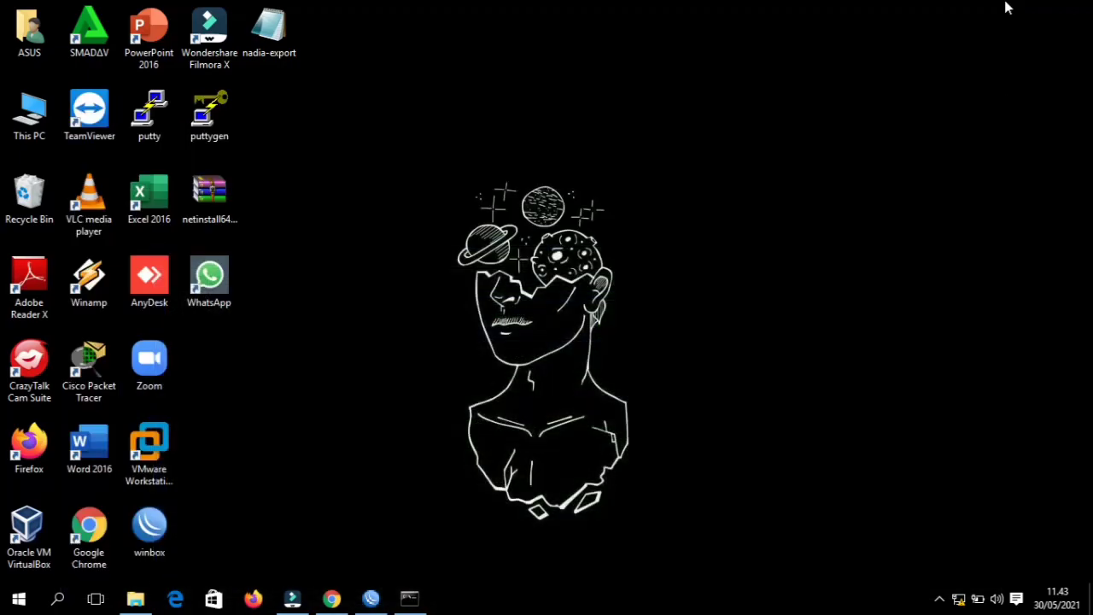